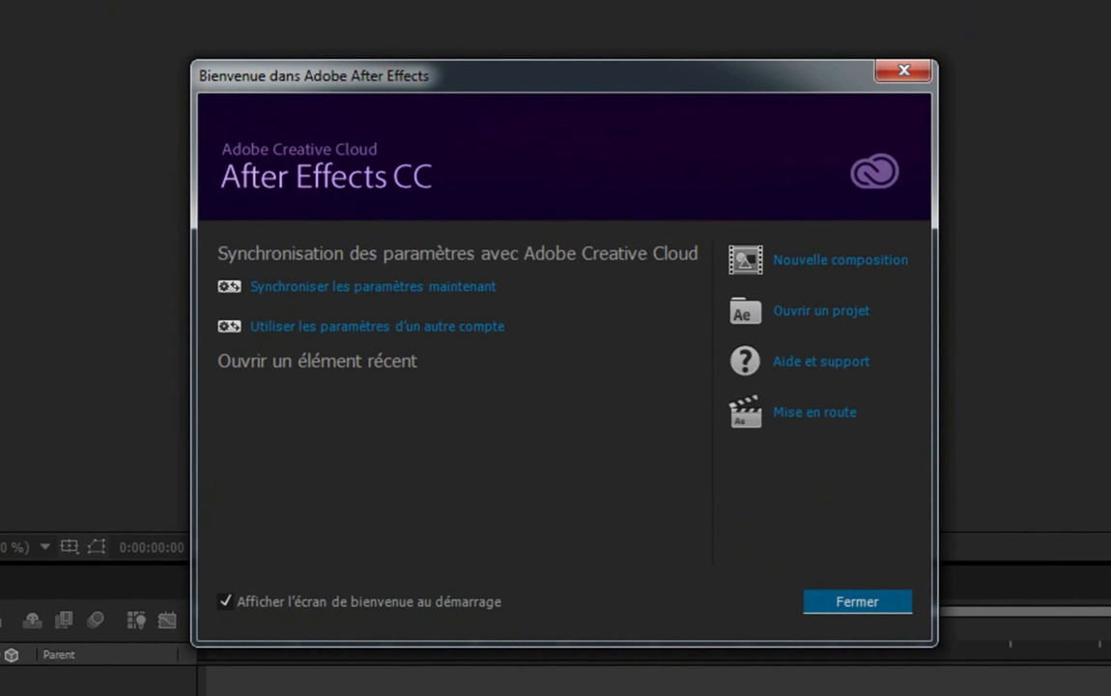
Create a new composition using the ray-traced renderer (3D avec lancer de rayon) and set its alert to never show again
left_click(829, 267)
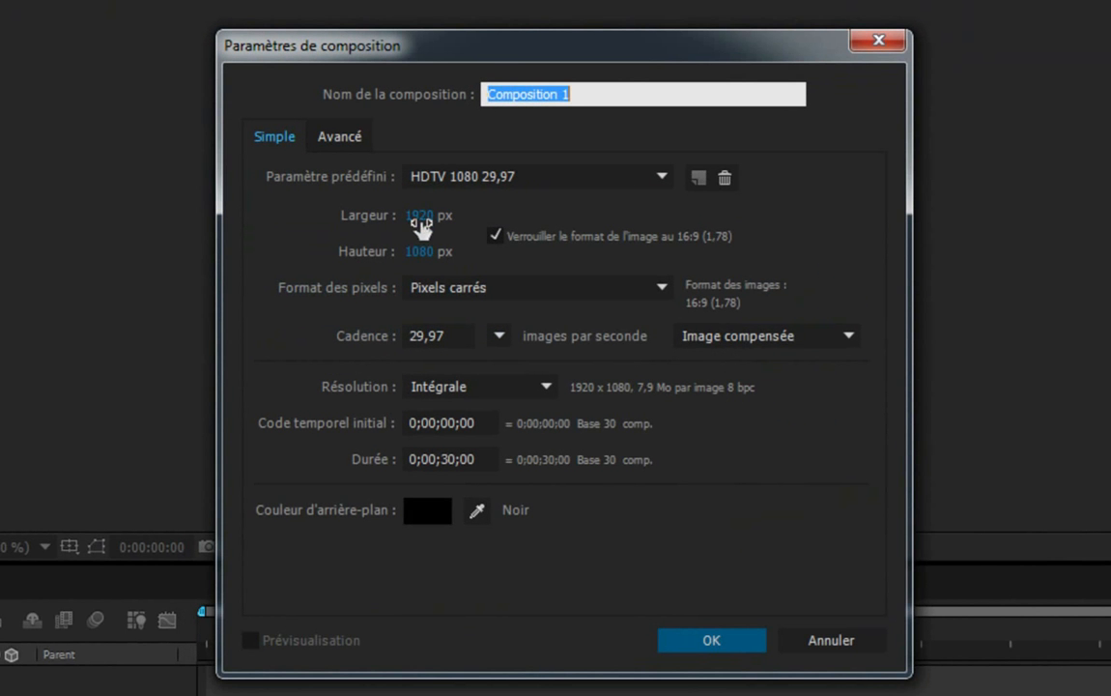
left_click(343, 138)
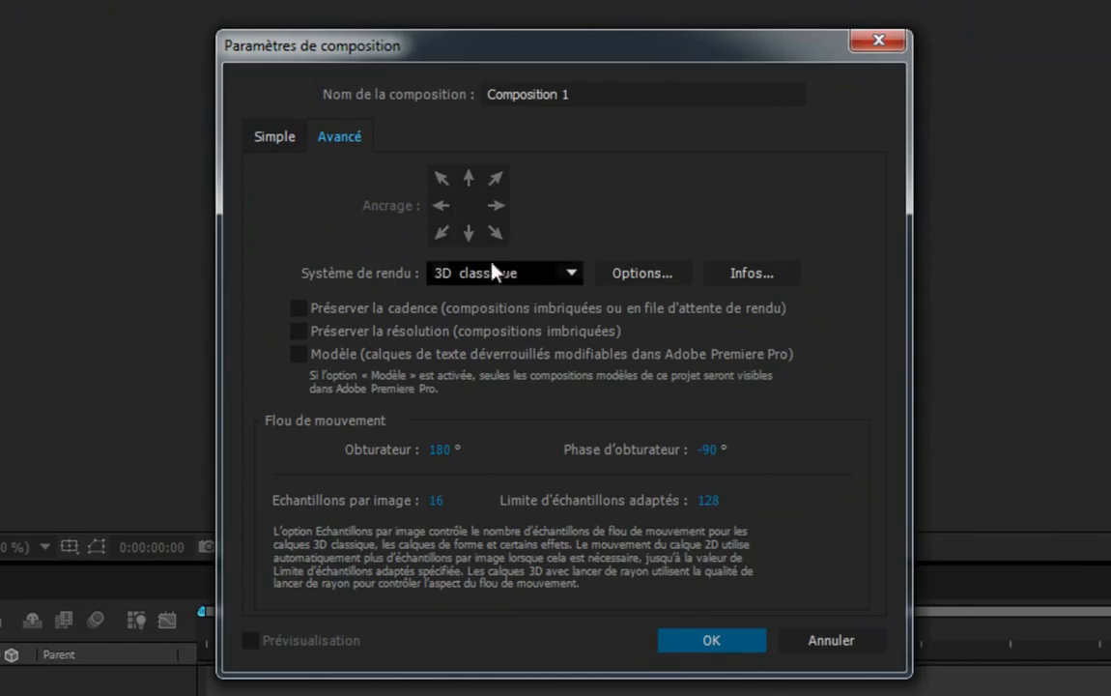
left_click(525, 277)
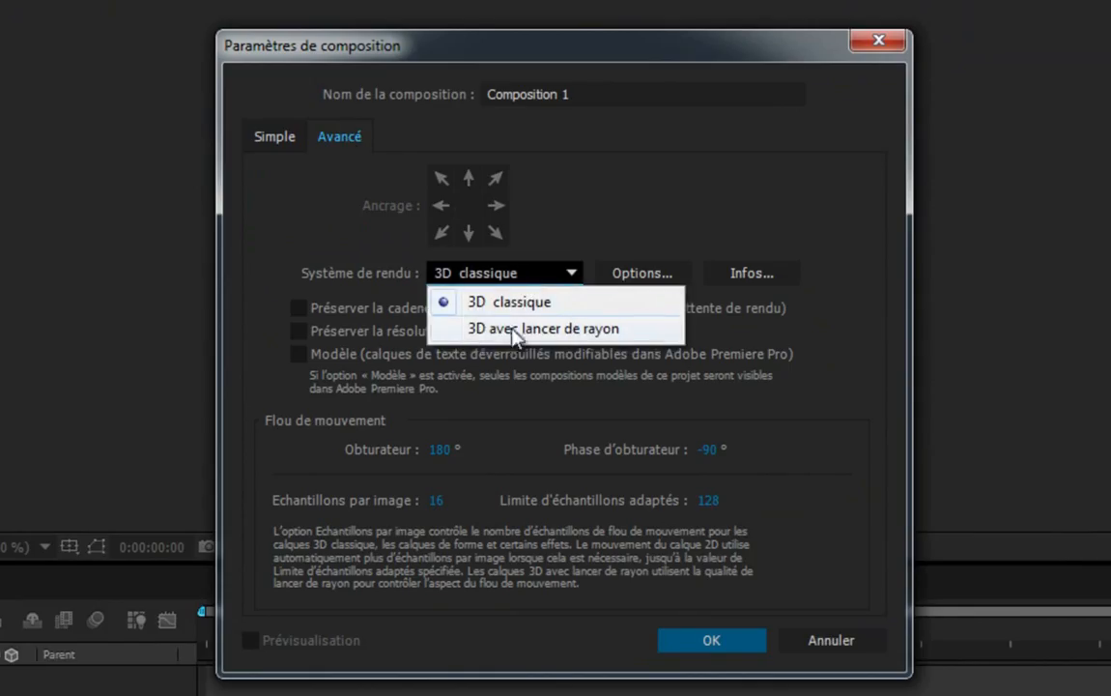
left_click(447, 332)
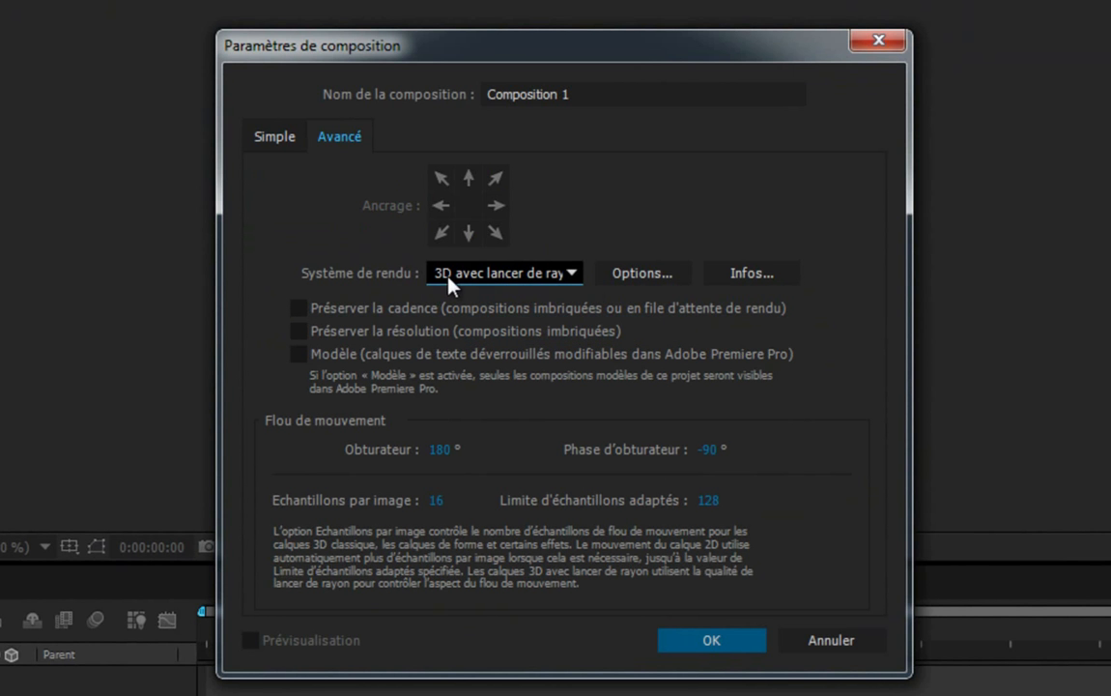
left_click(712, 640)
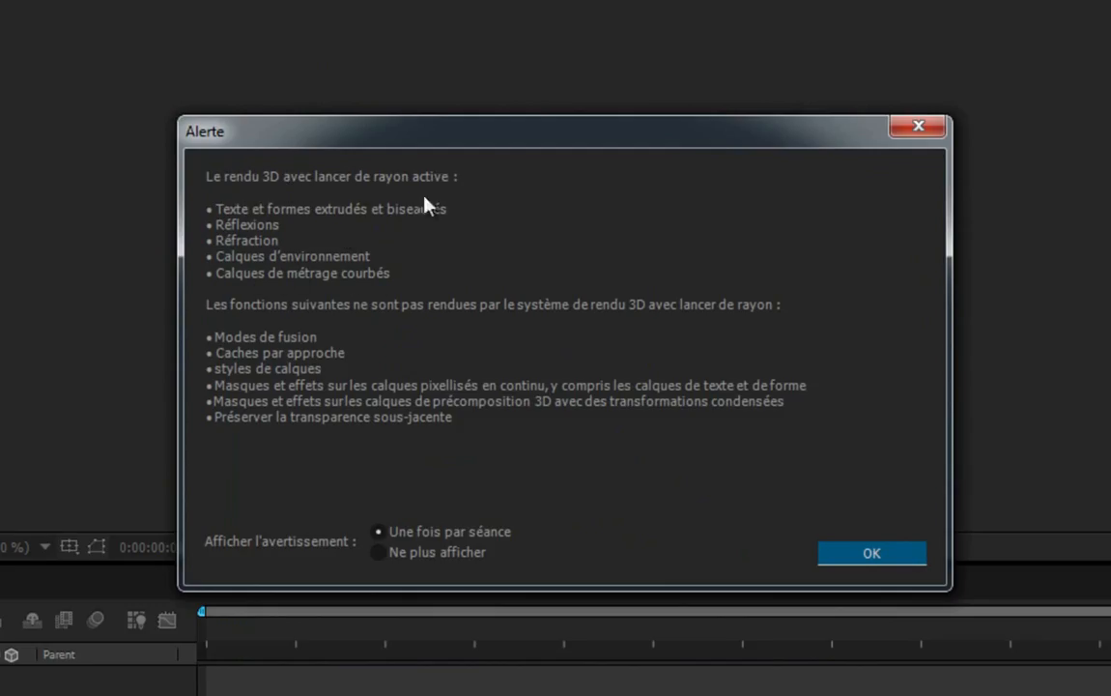
left_click(380, 551)
left_click(865, 555)
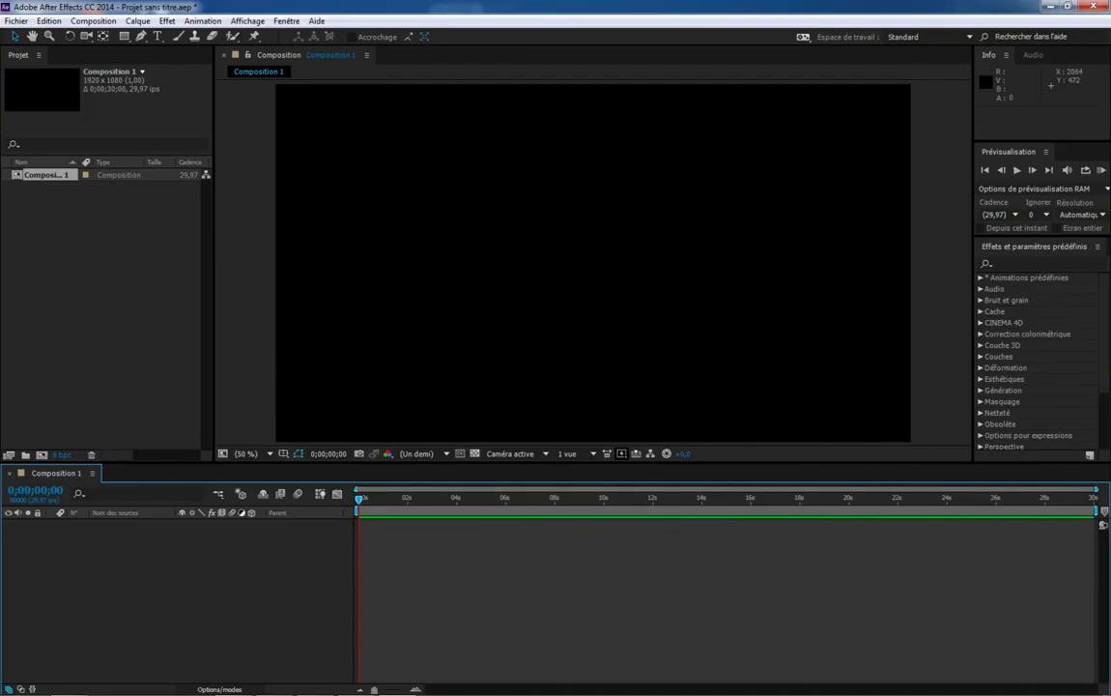
Import the 00022 driveway video from the Bureau folder into the project
left_click(17, 20)
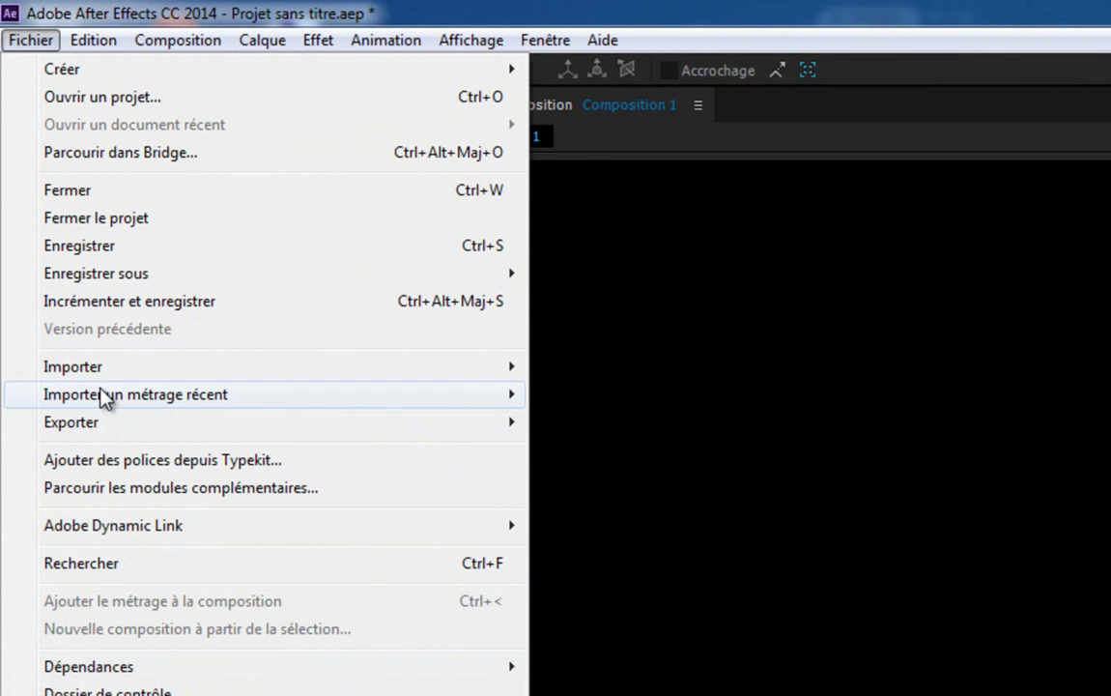
mouse_move(149, 377)
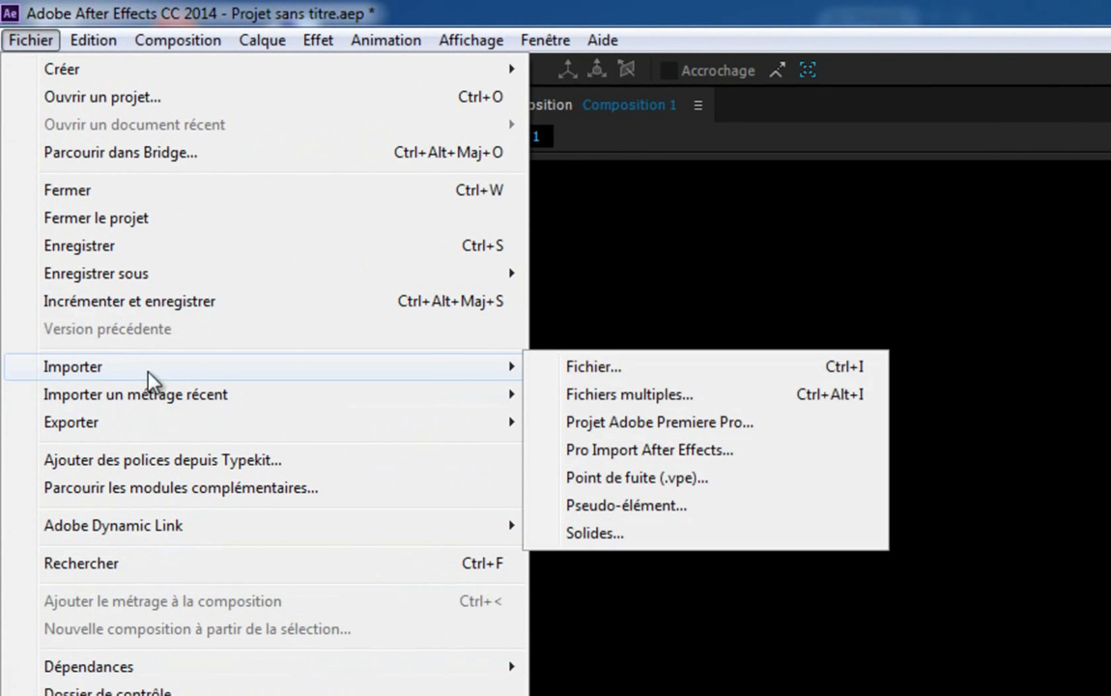
left_click(606, 375)
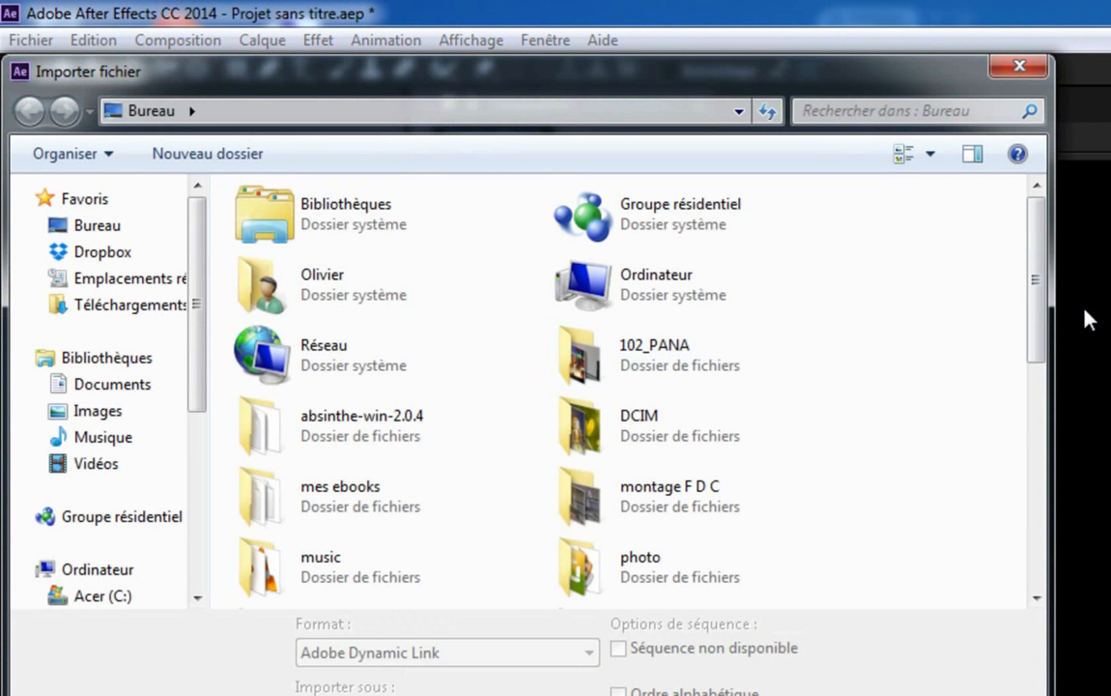
left_click_drag(1032, 298, 1036, 465)
left_click(586, 354)
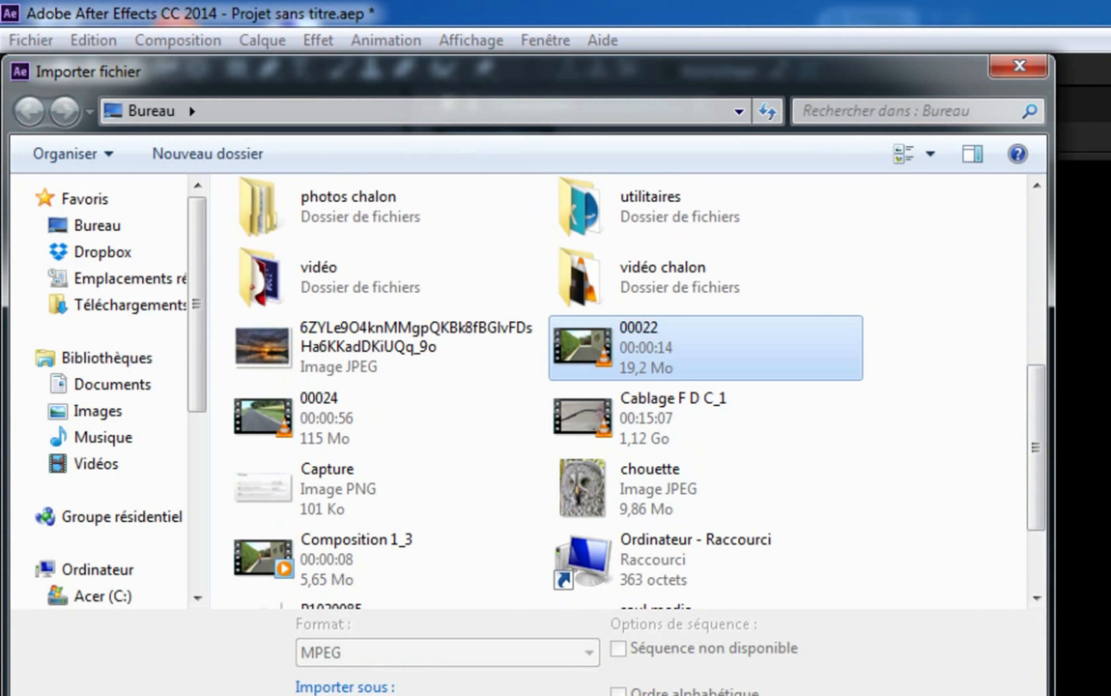
key("Return")
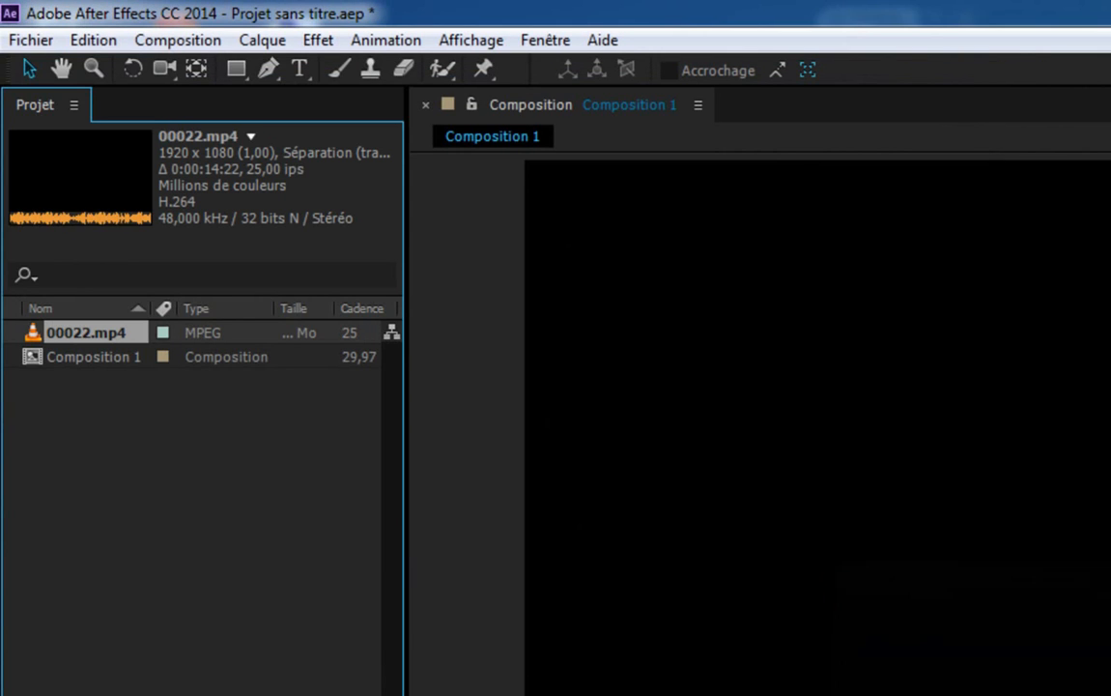
Import the saul green-screen video from the Bureau folder into the project
left_click(31, 41)
mouse_move(19, 372)
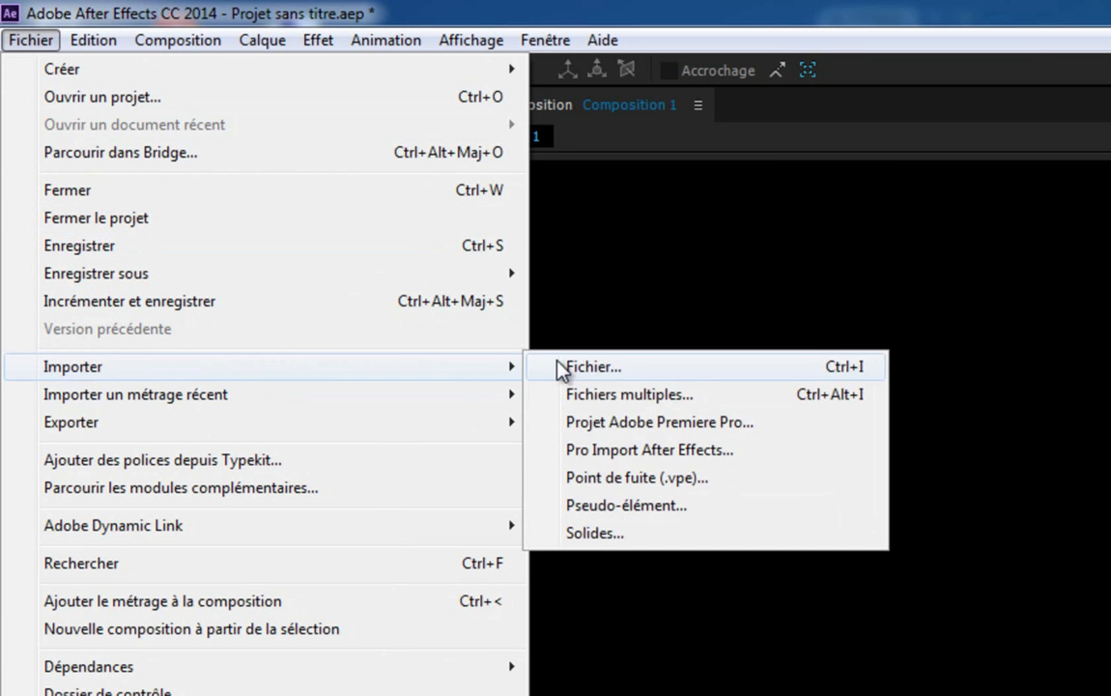
left_click(586, 373)
left_click_drag(1037, 308, 1039, 579)
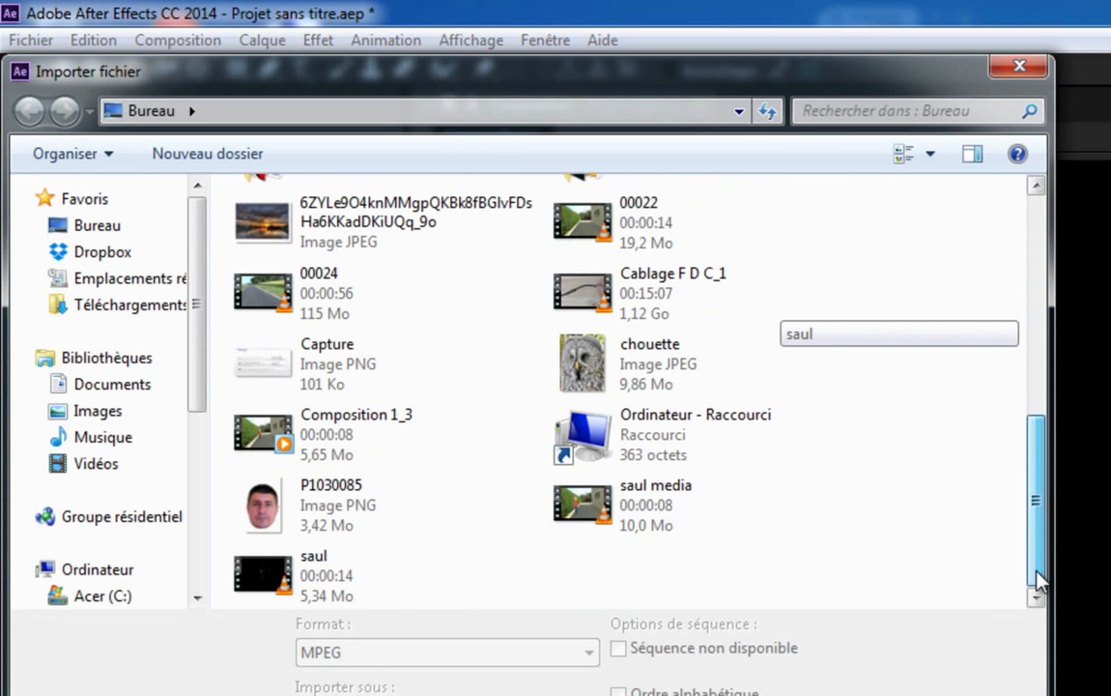
left_click(240, 575)
double_click(240, 575)
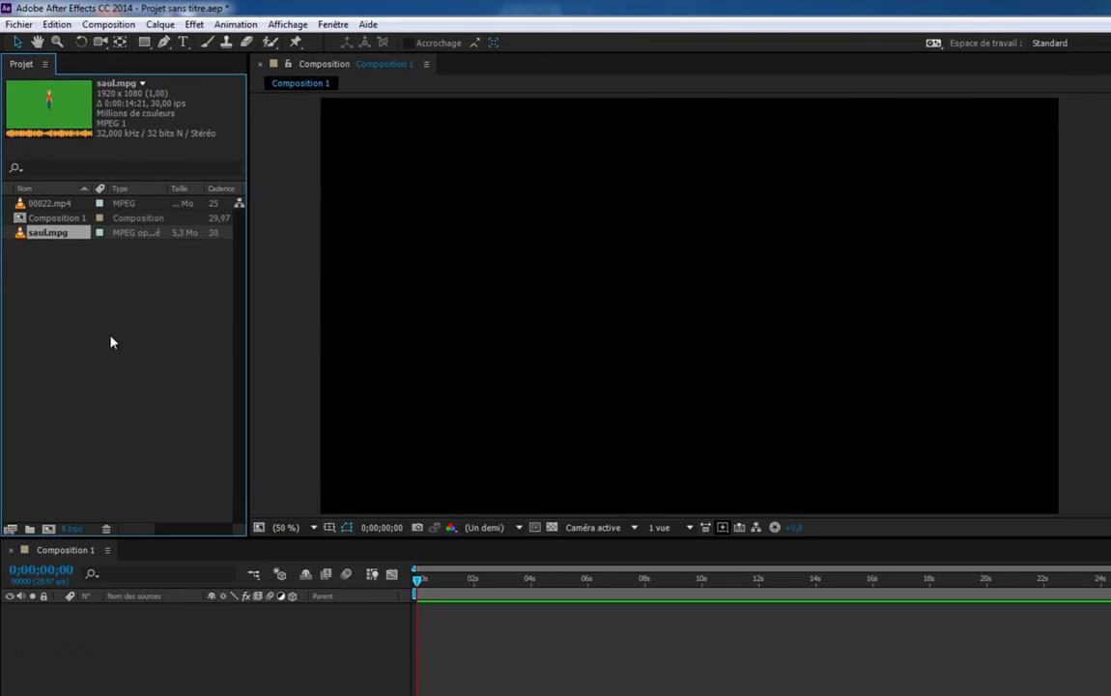
left_click(110, 341)
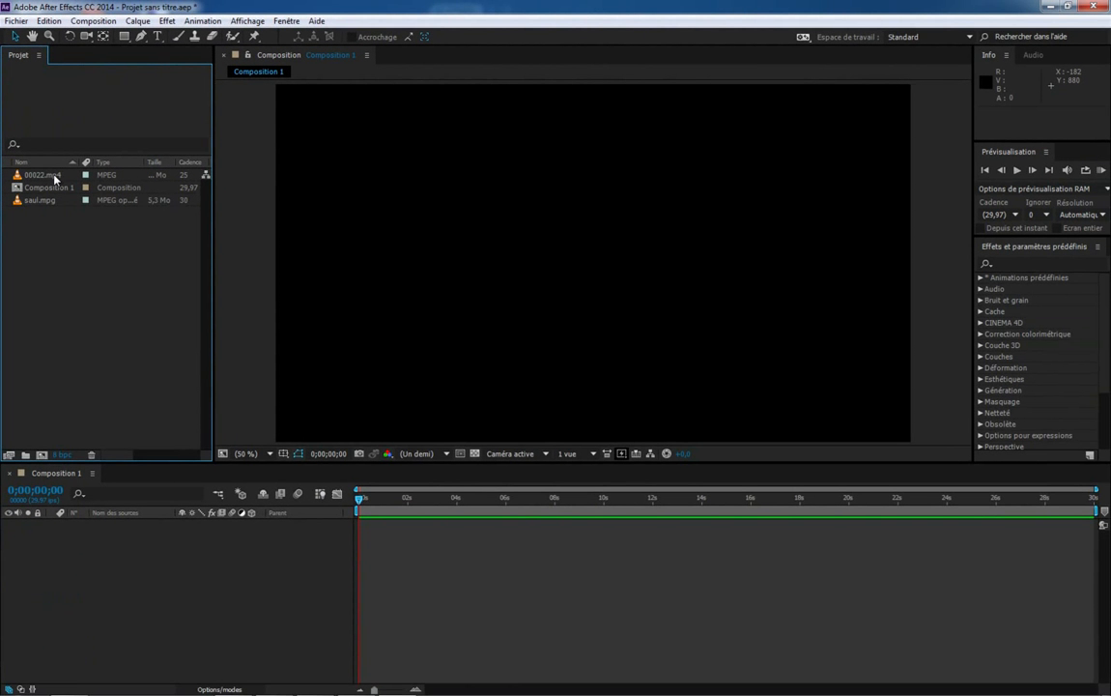
Add 00022.mp4 as a layer at the start of Composition 1's timeline and play a short preview
left_click_drag(55, 177, 391, 548)
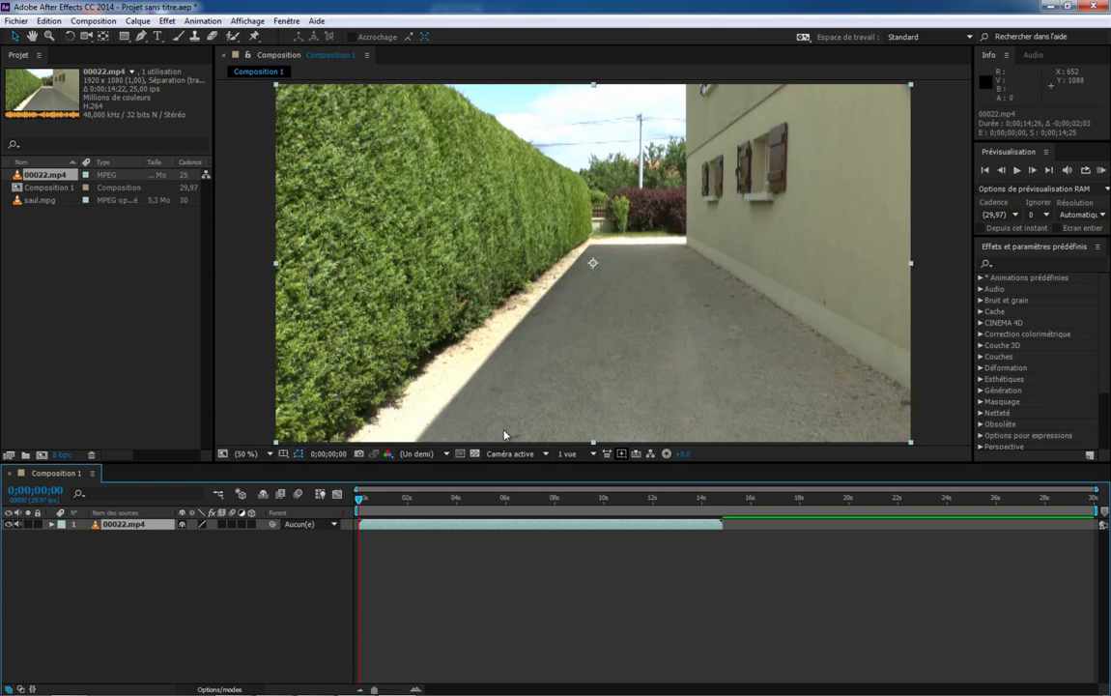
left_click(1017, 169)
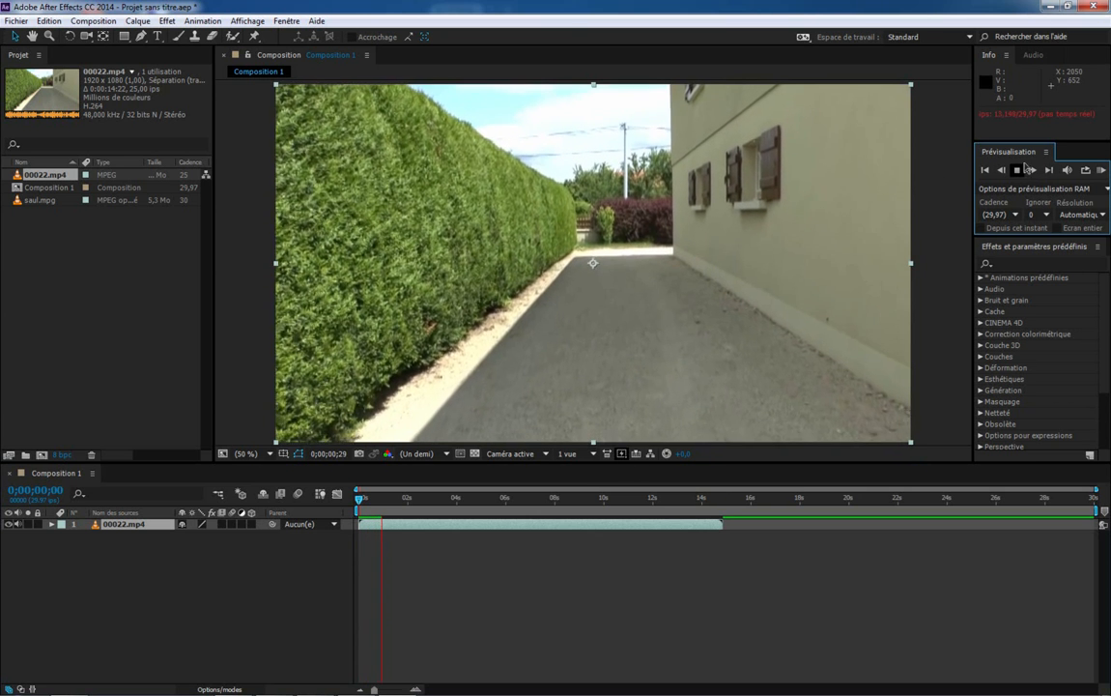
left_click(1018, 169)
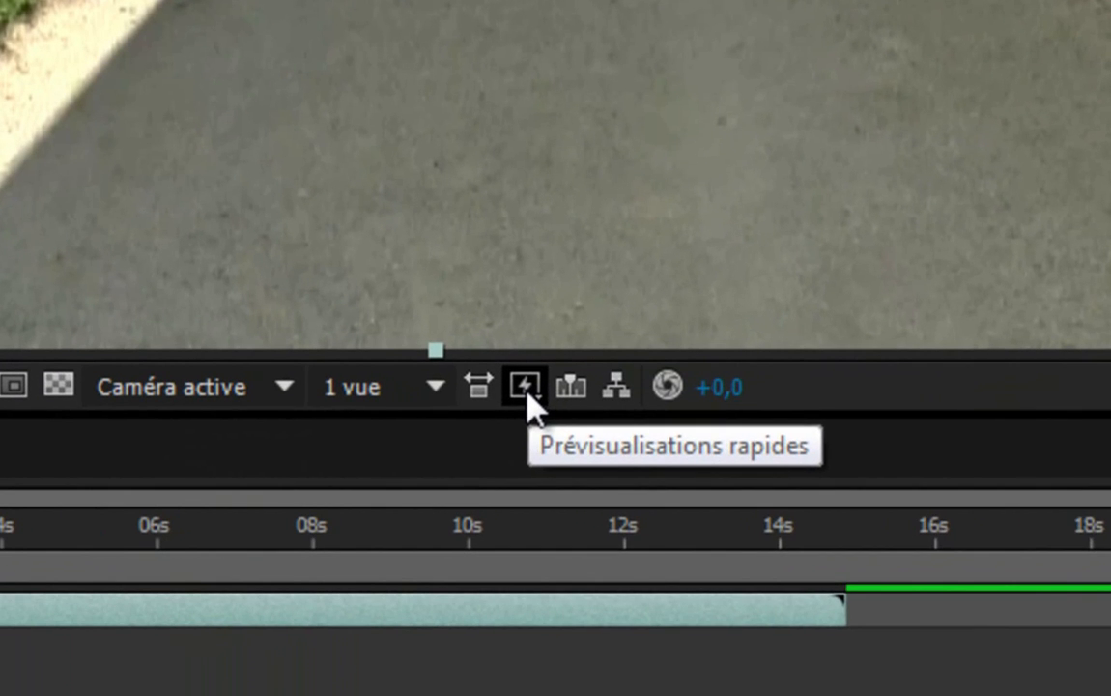
Set fast previews to Ebauche rapide, play the composition and return to its first frame
left_click(525, 389)
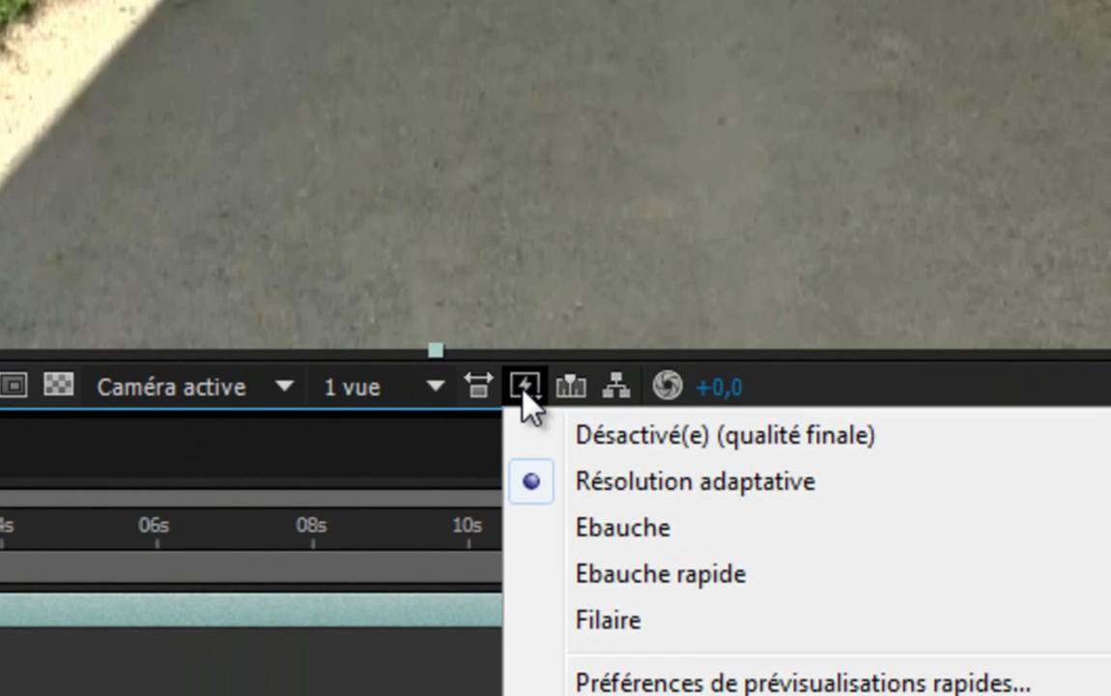
left_click(594, 573)
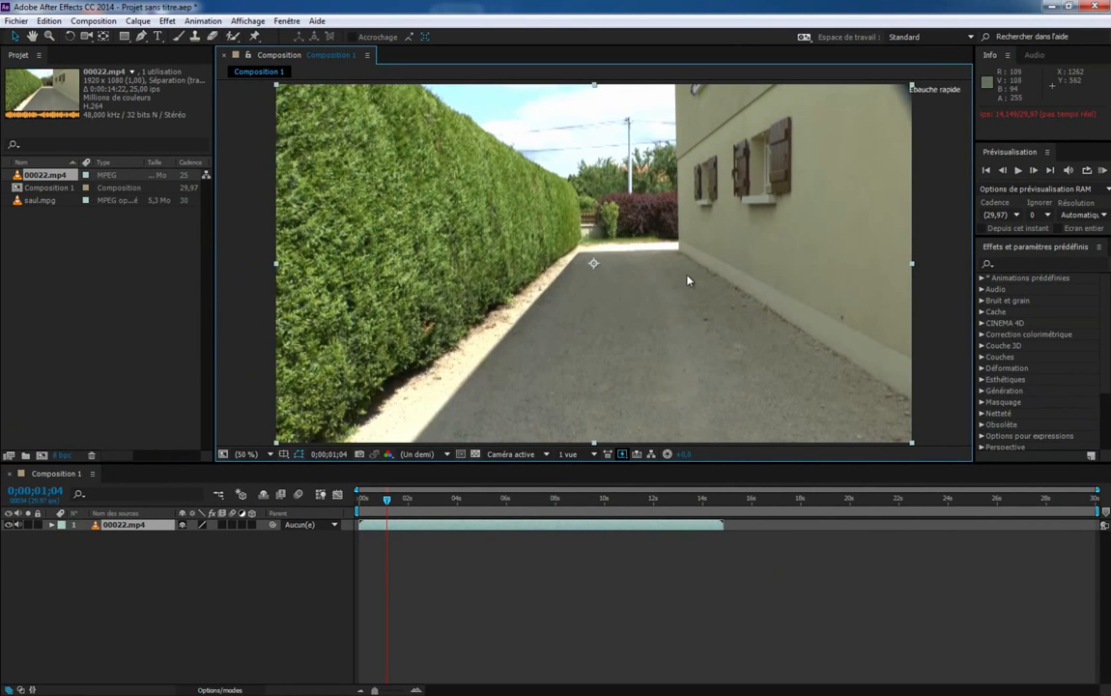
left_click(1017, 172)
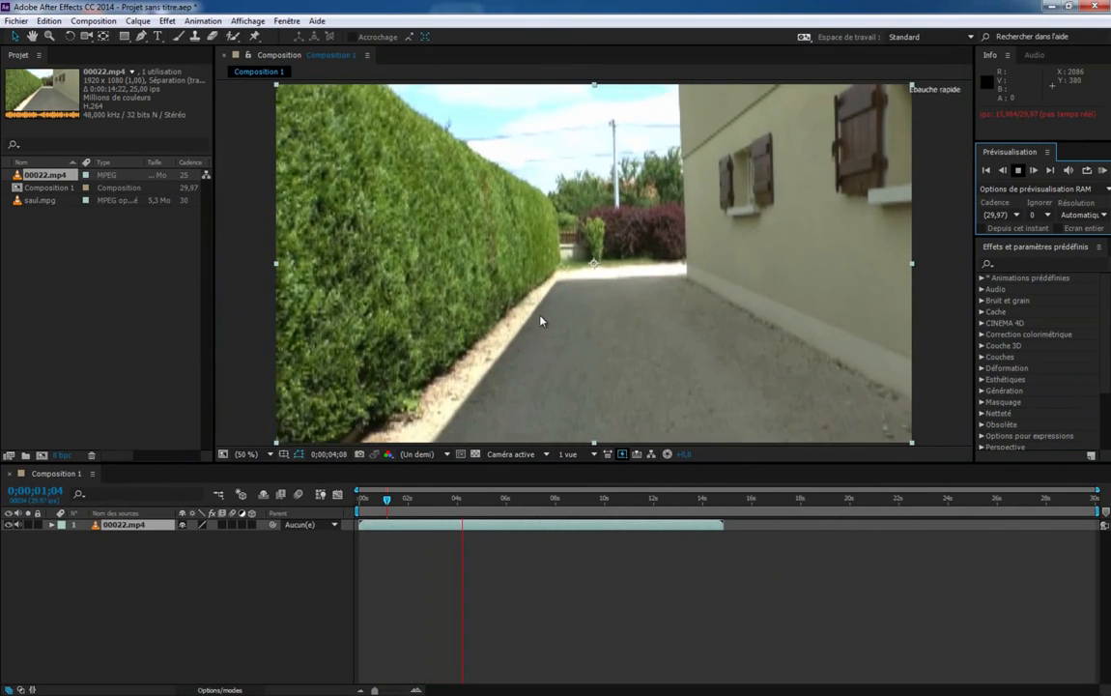
left_click(1018, 170)
left_click(985, 171)
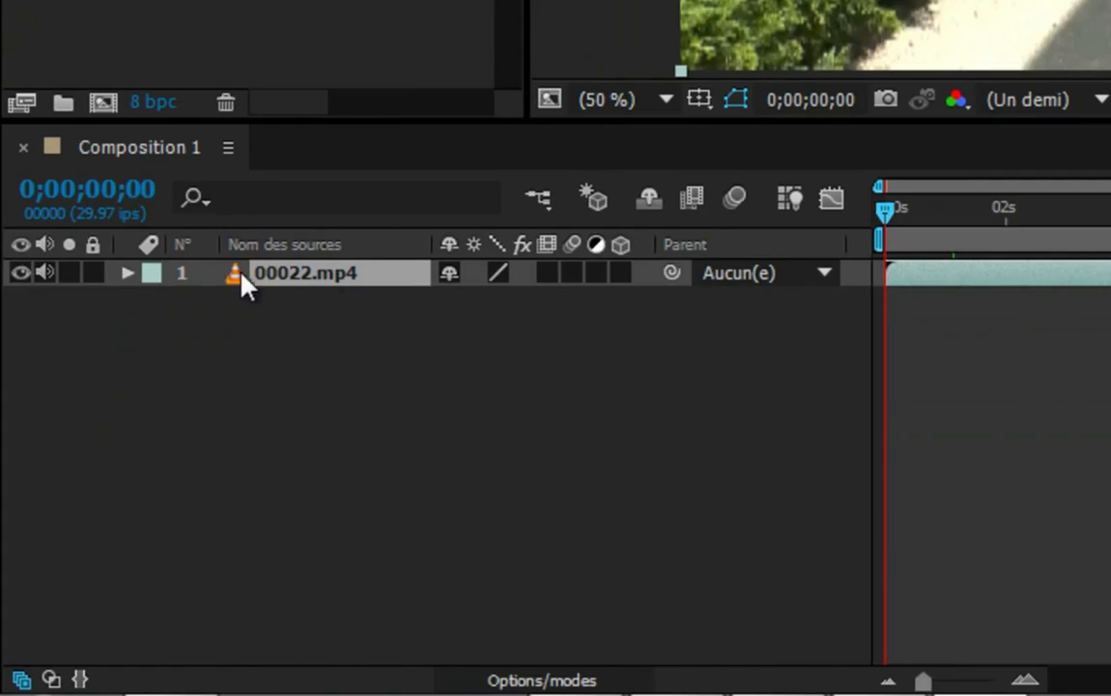
Run camera tracking (Approche caméra) on the 00022.mp4 layer
right_click(302, 272)
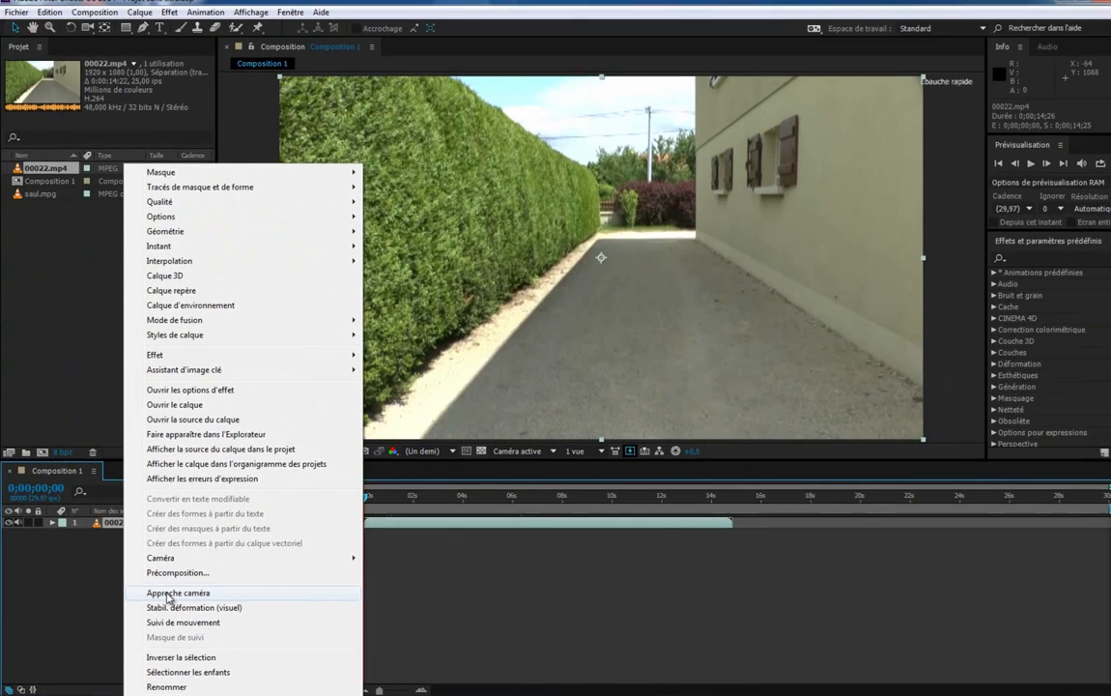
left_click(407, 445)
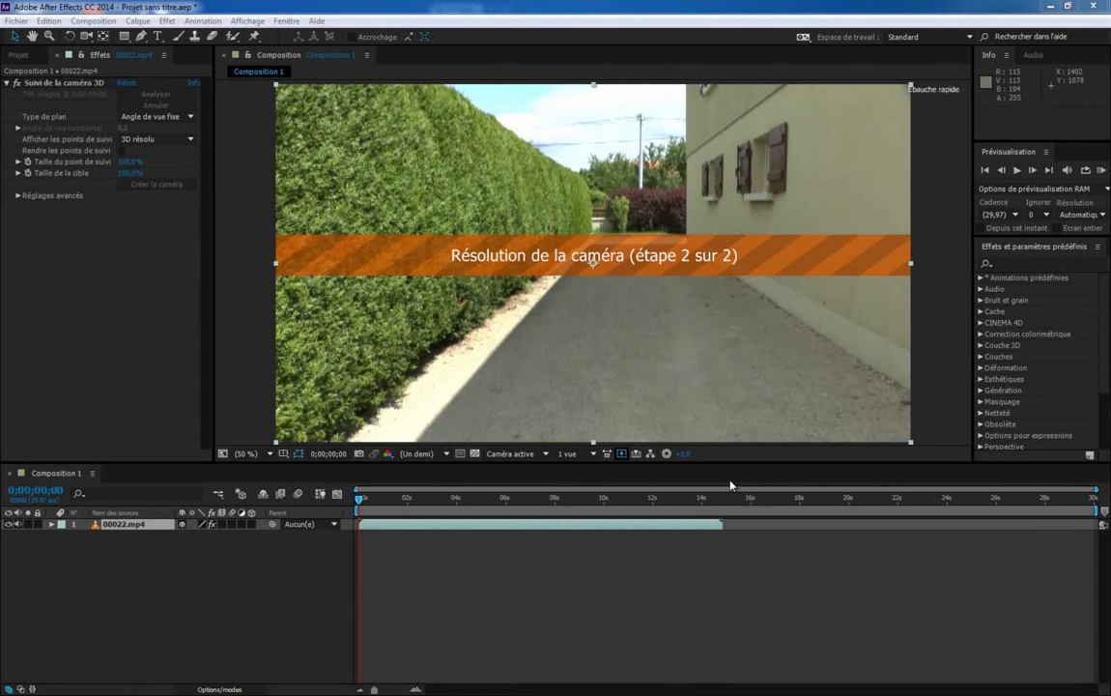
right_click(129, 528)
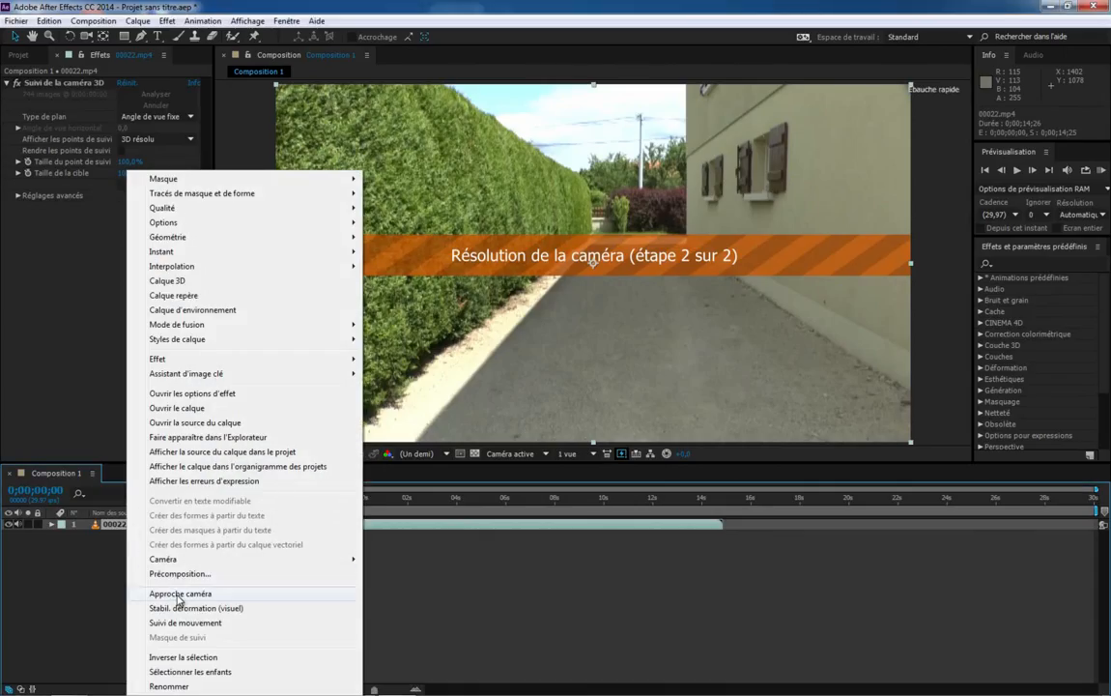
left_click(1049, 372)
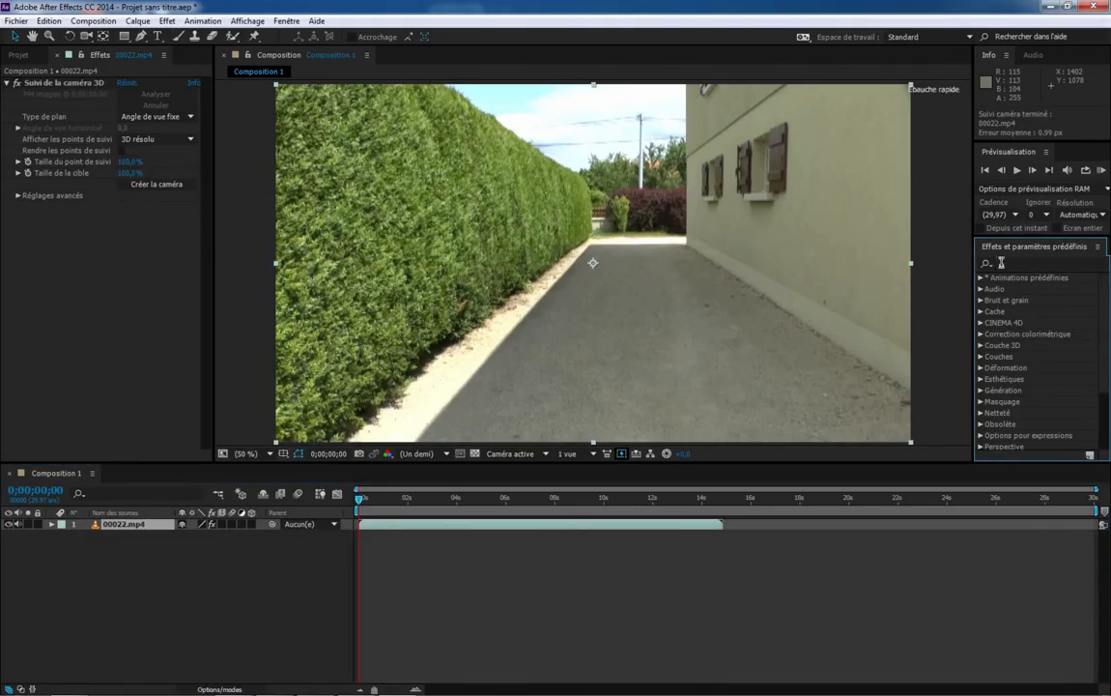
Search the effects and presets for "suivi"
left_click(990, 264)
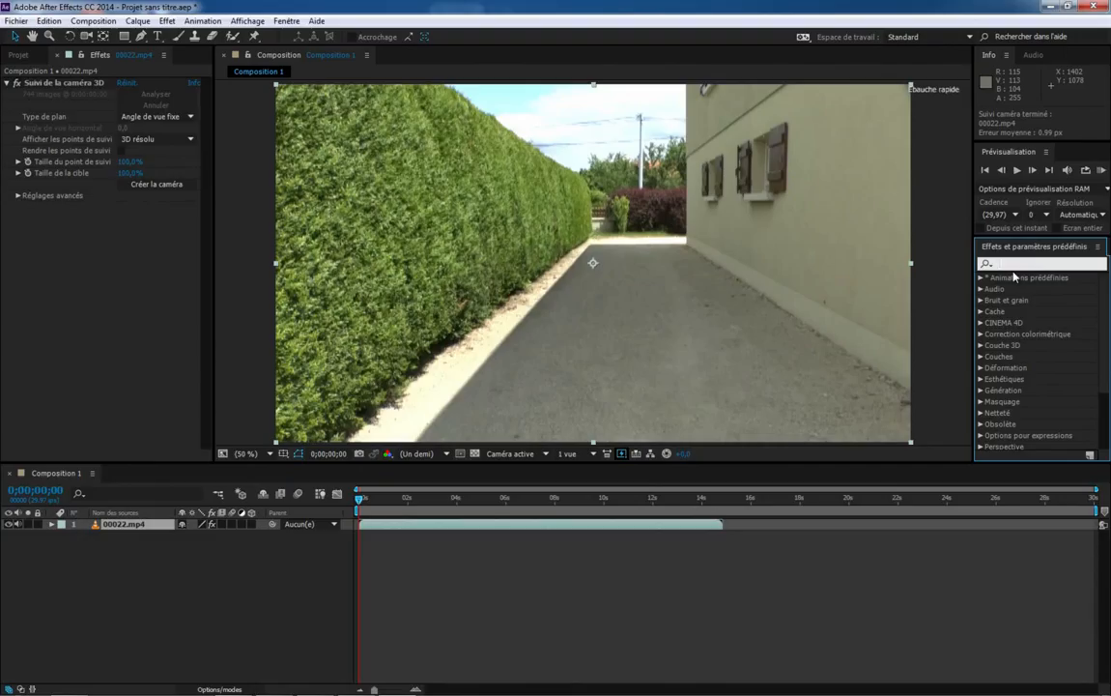
type("suivi")
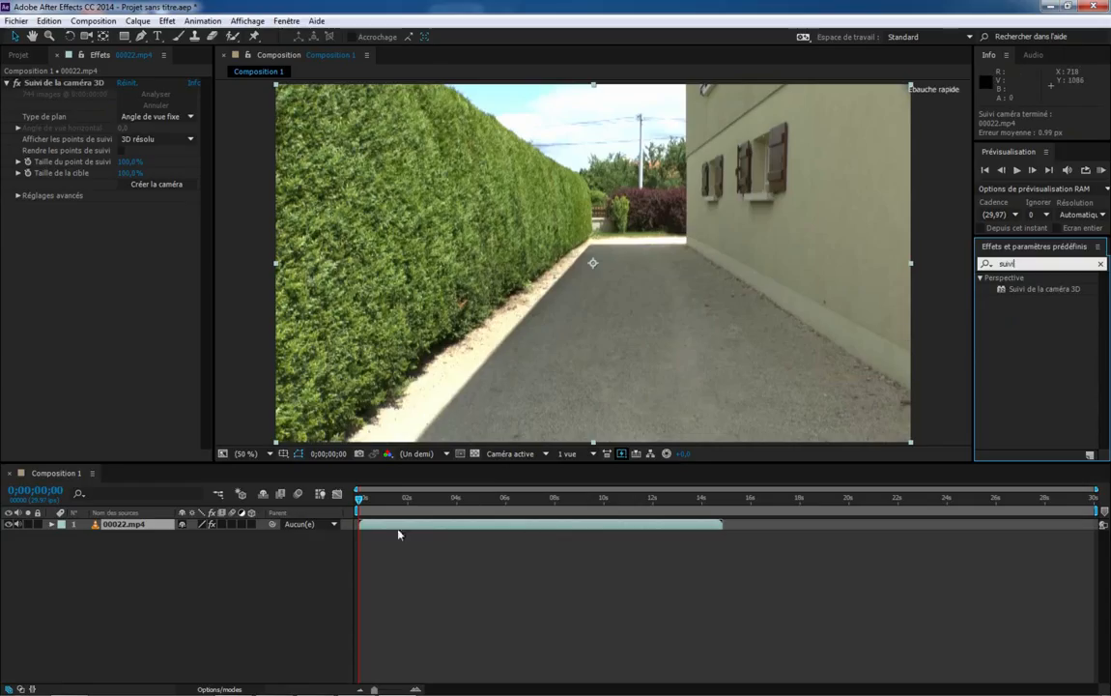
left_click(482, 237)
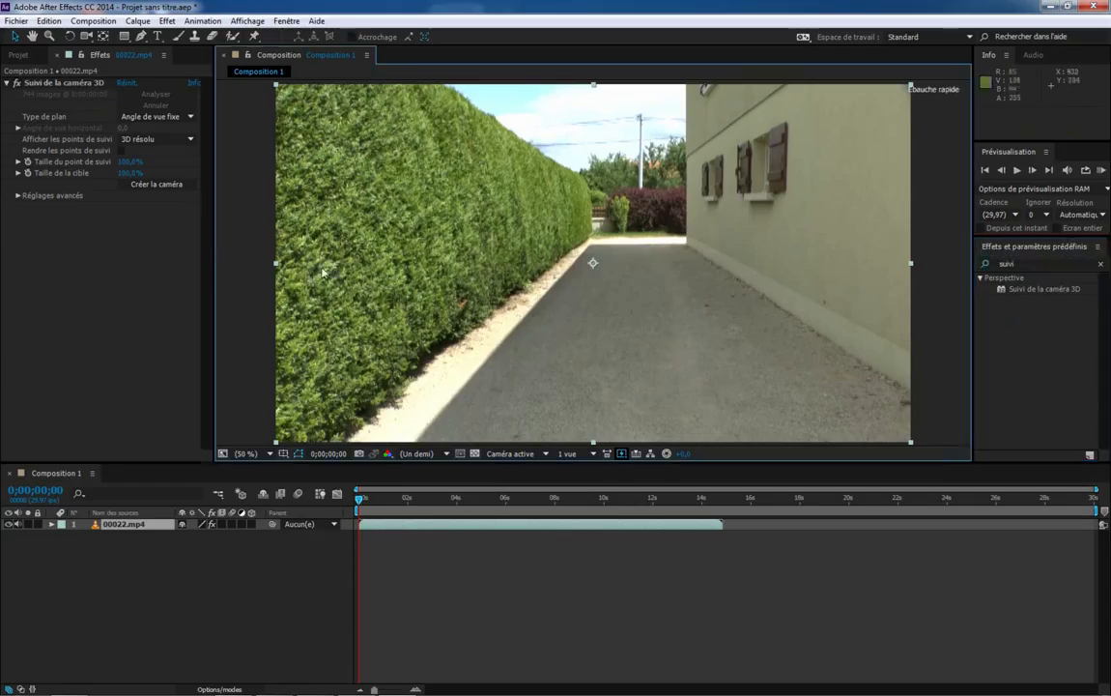
Display the track points of the Suivi de la caméra 3D effect on 00022.mp4 and move the current time to 0;00;03;16
left_click(305, 58)
left_click(280, 60)
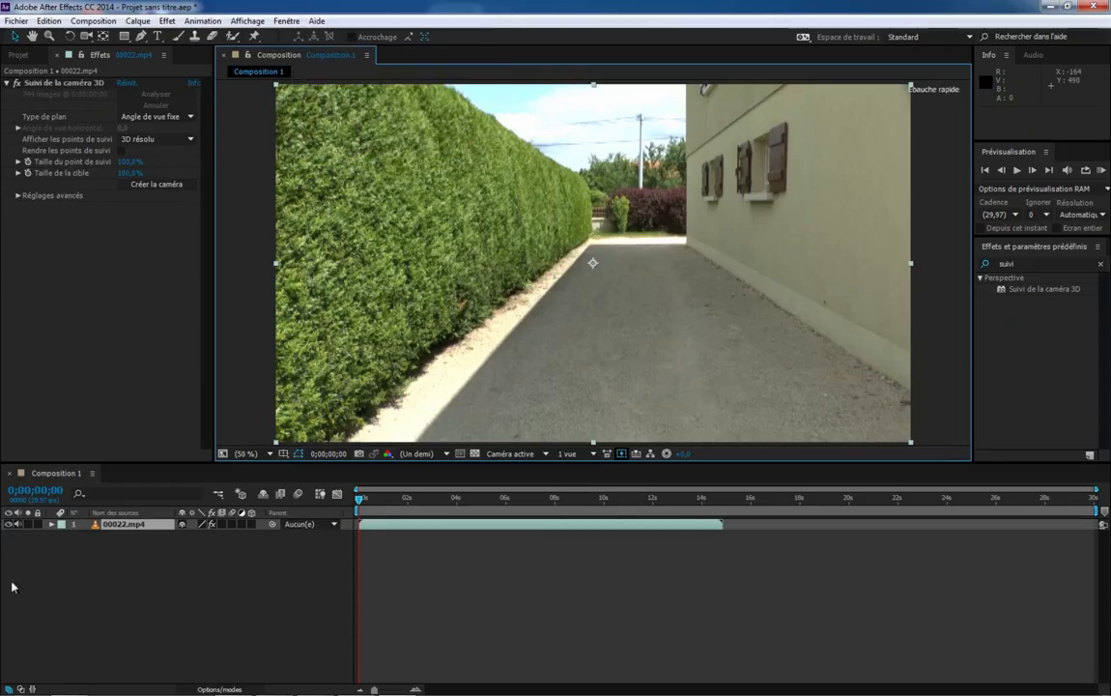
left_click(111, 527)
left_click(493, 328)
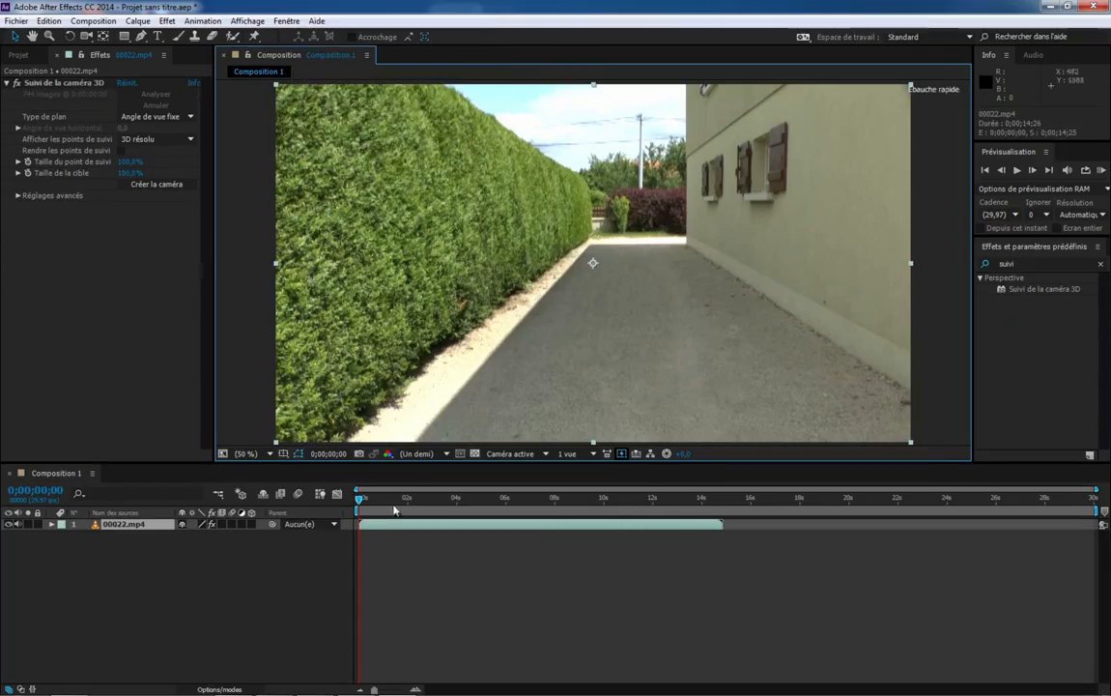
left_click_drag(358, 500, 332, 498)
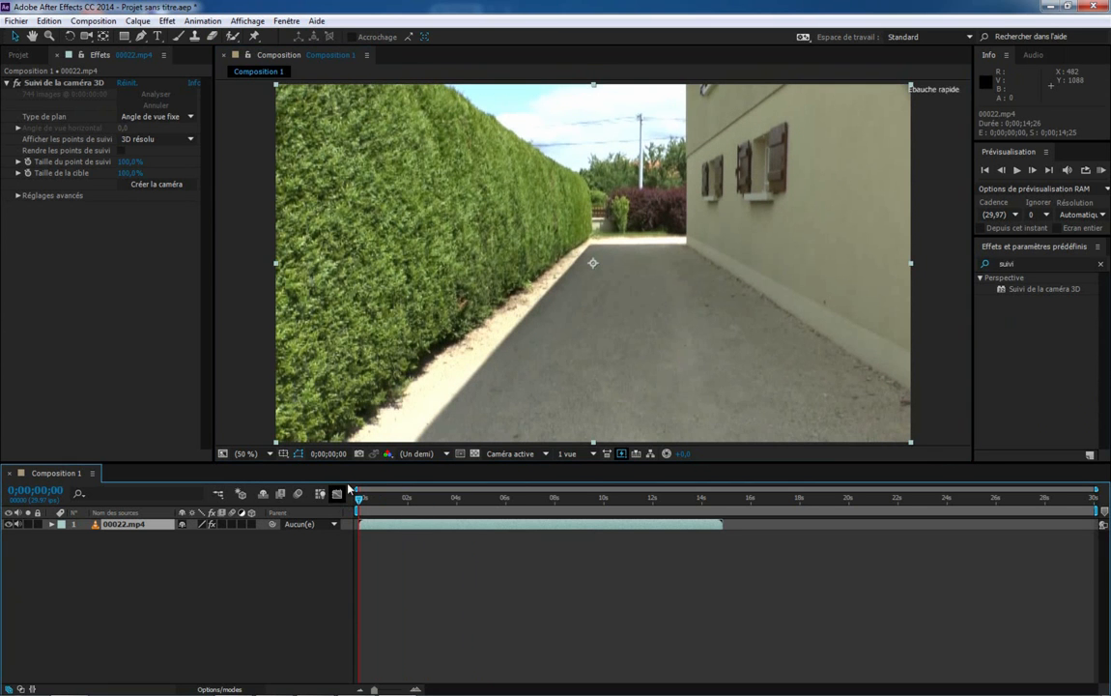
left_click(501, 197)
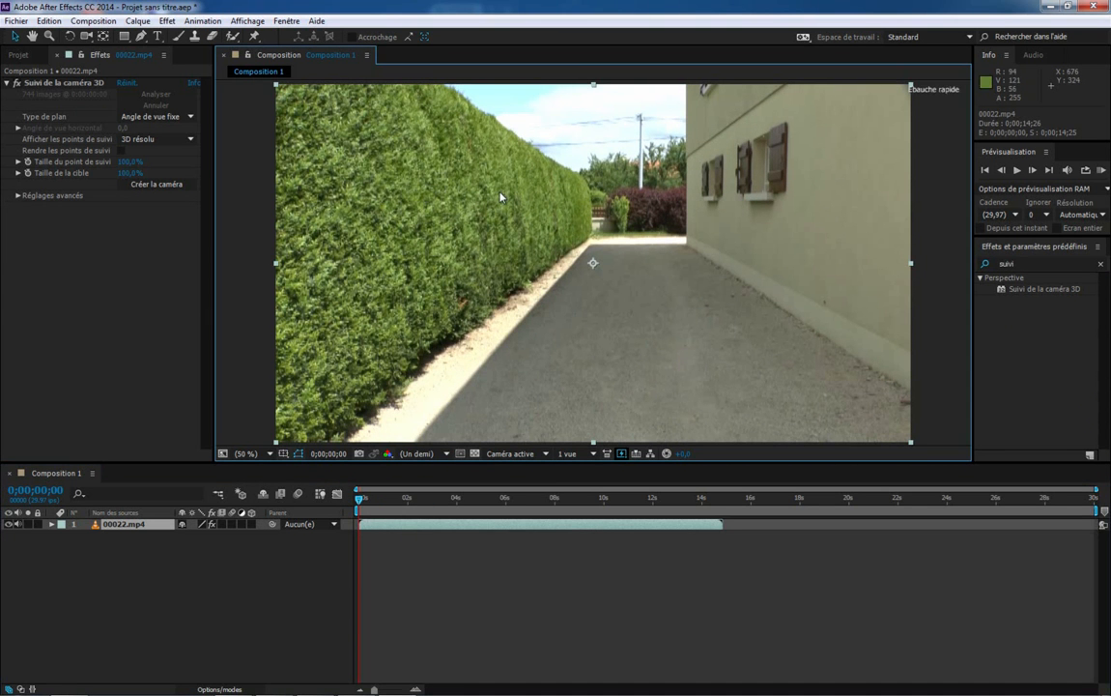
left_click(44, 84)
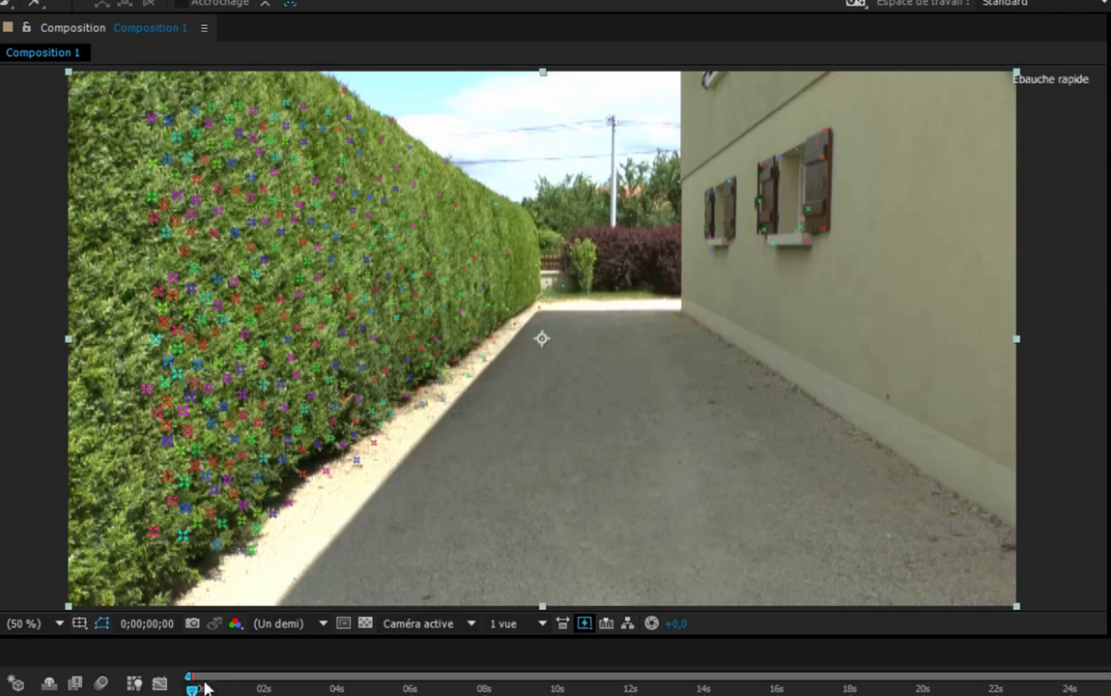
left_click_drag(198, 690, 322, 690)
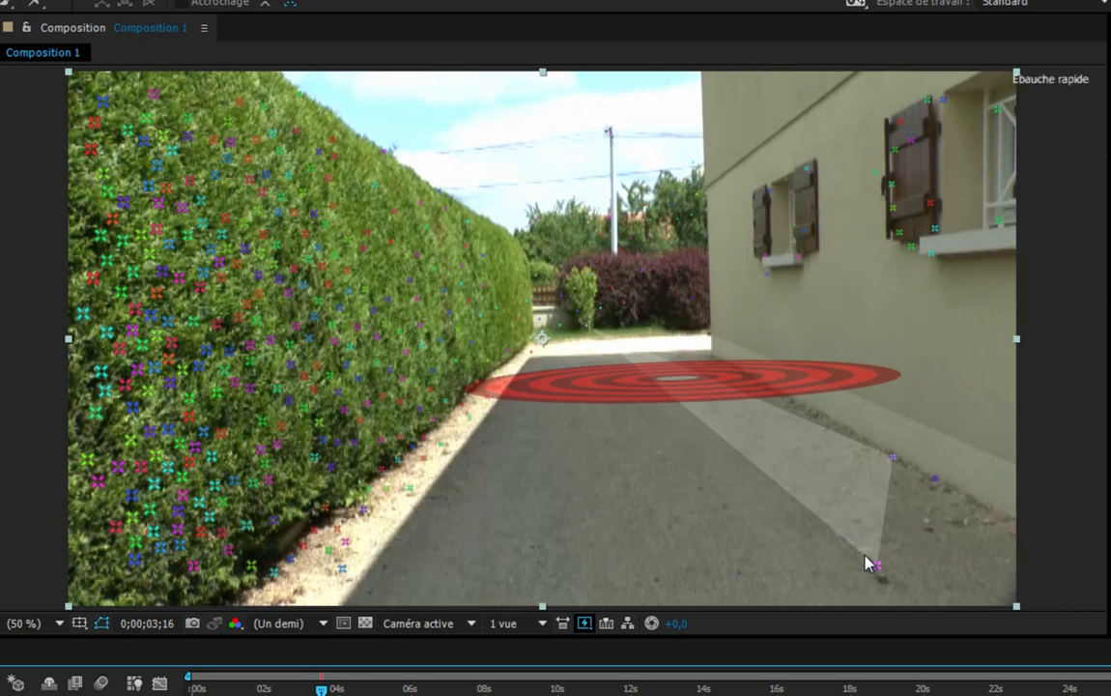
At 0;00;05;27, create a solid and camera from the tracking target lying flat on the driveway
key("comma")
scroll(466, 485, "down", 1)
scroll(466, 481, "up", 3)
scroll(466, 481, "down", 1)
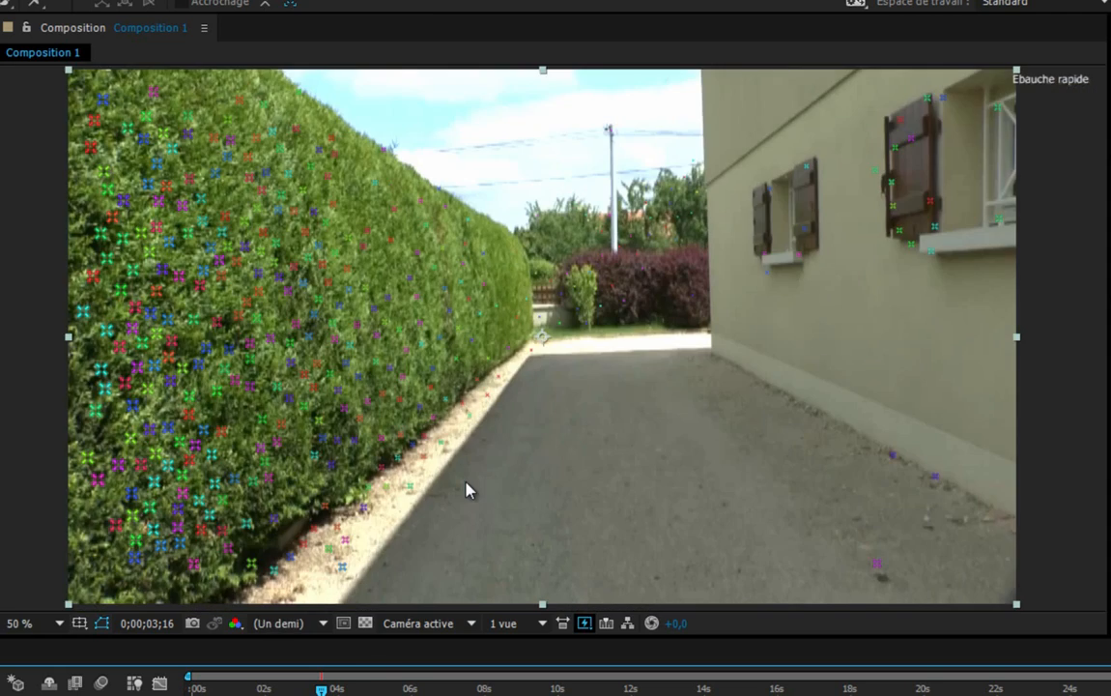
left_click_drag(321, 687, 408, 687)
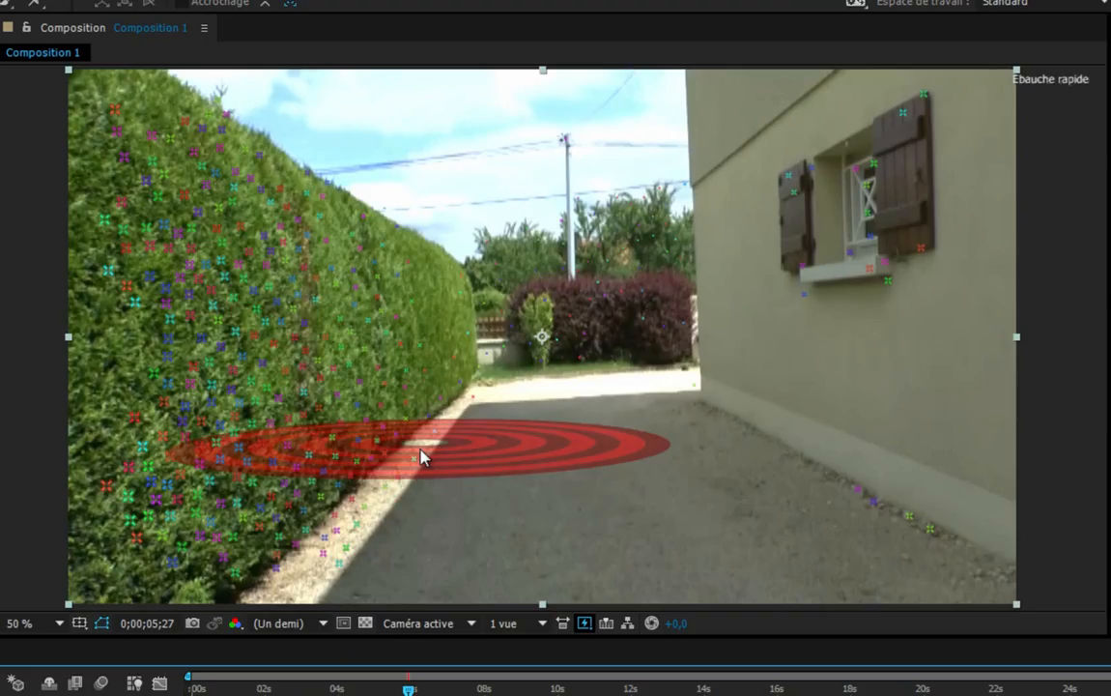
right_click(423, 457)
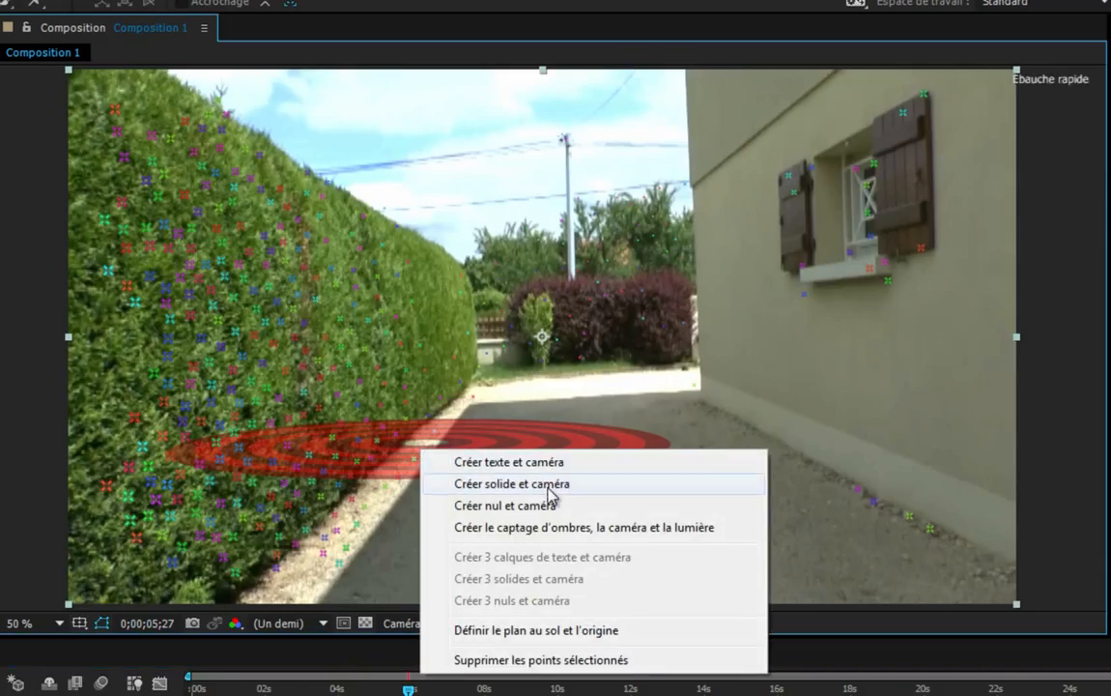
left_click(491, 490)
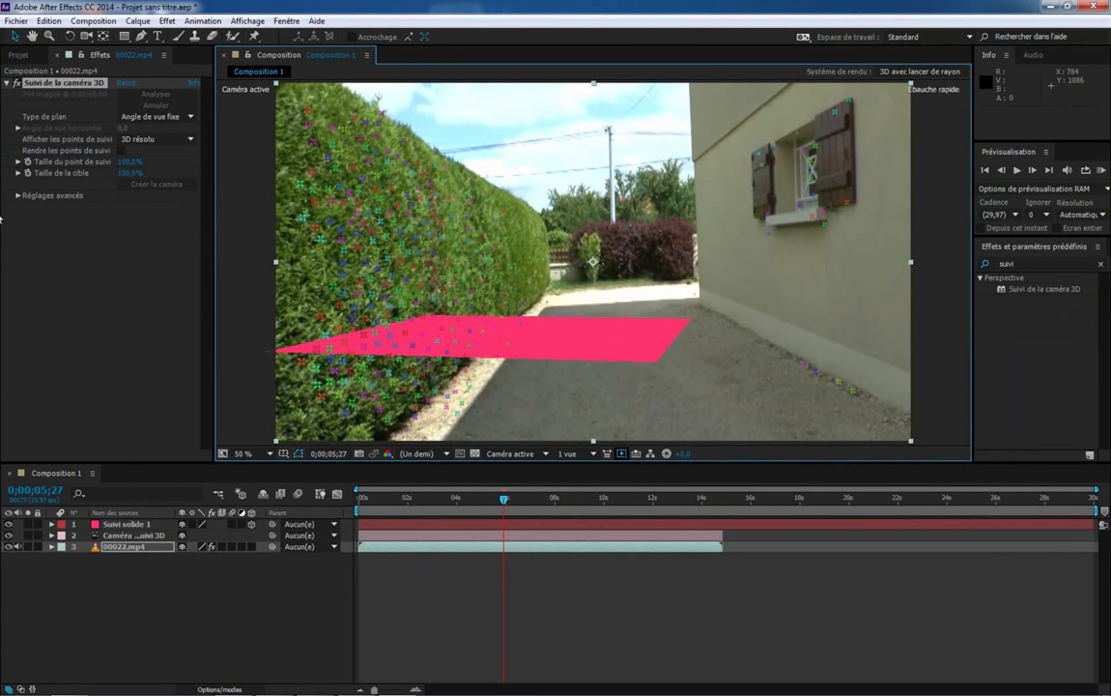
Replace the Suivi solide 1 layer's source with the saul.mpg clip from the project
left_click(18, 55)
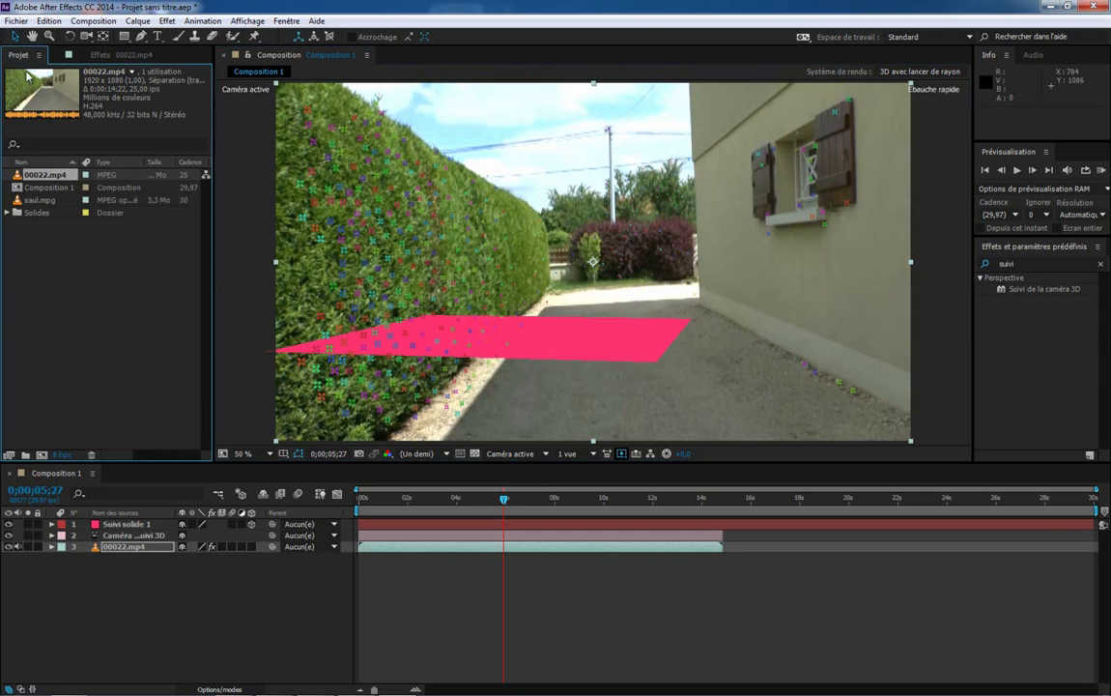
left_click(39, 201)
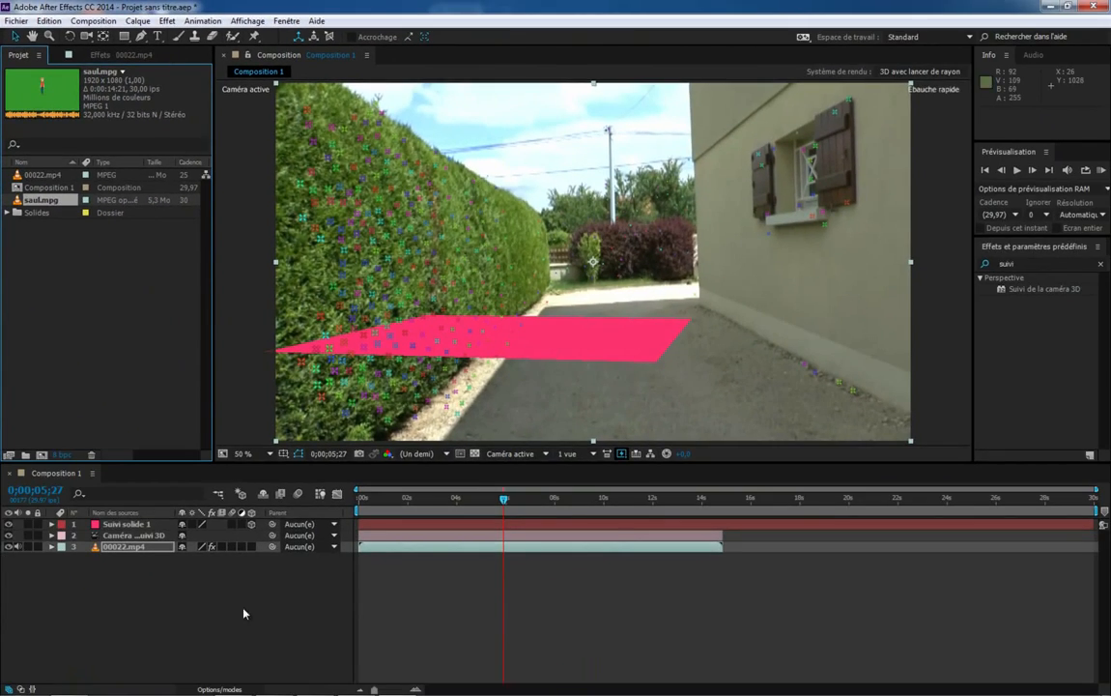
left_click(121, 525)
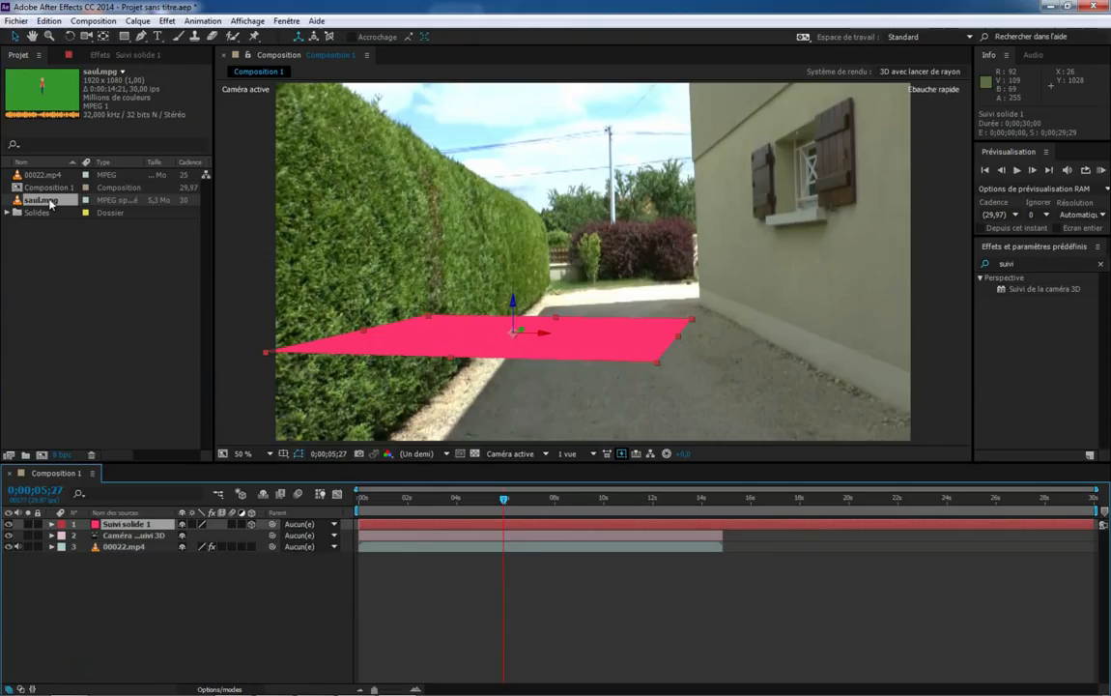
left_click_drag(51, 203, 130, 526)
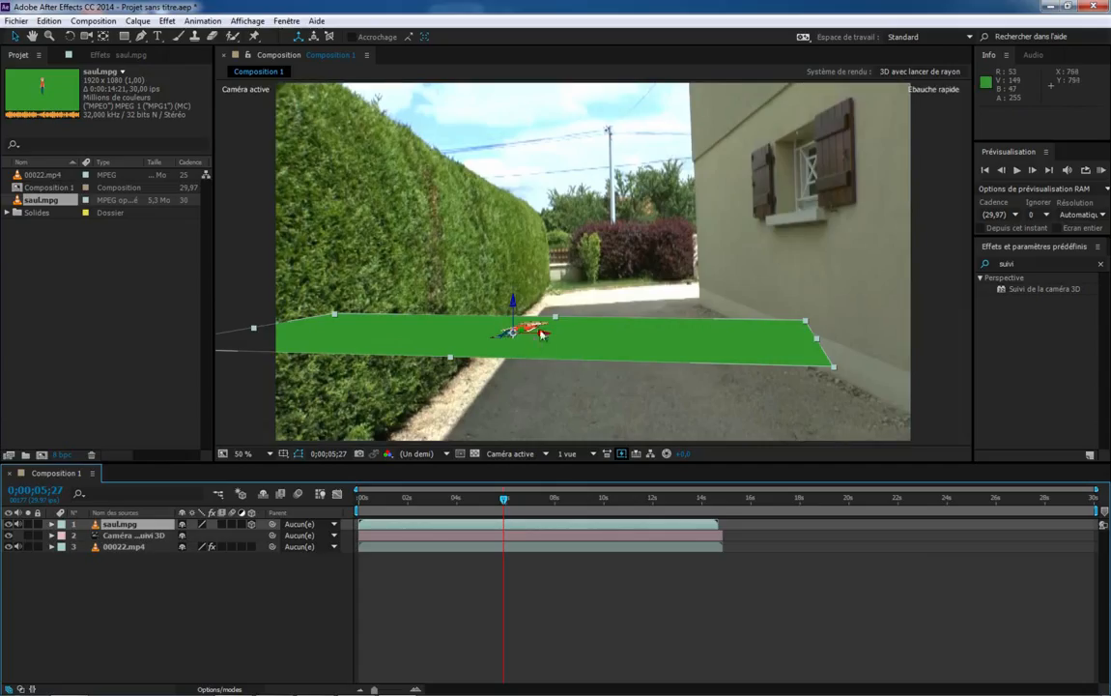
Set the saul.mpg layer's Rotation X to 90° to stand the character upright
left_click(51, 525)
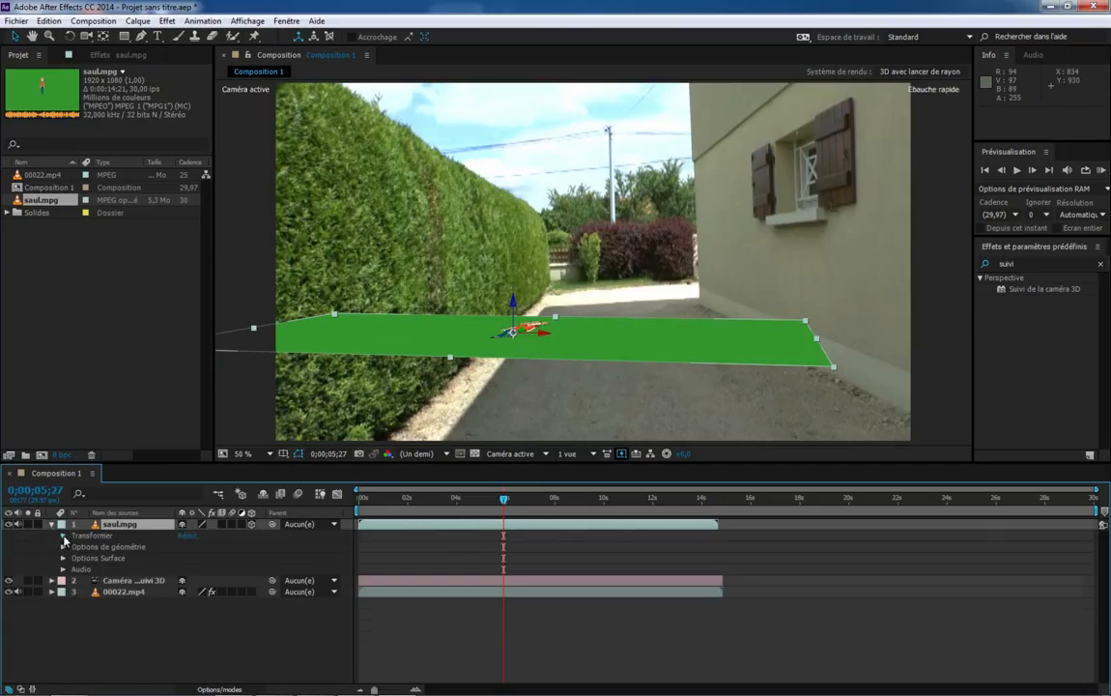
left_click(63, 536)
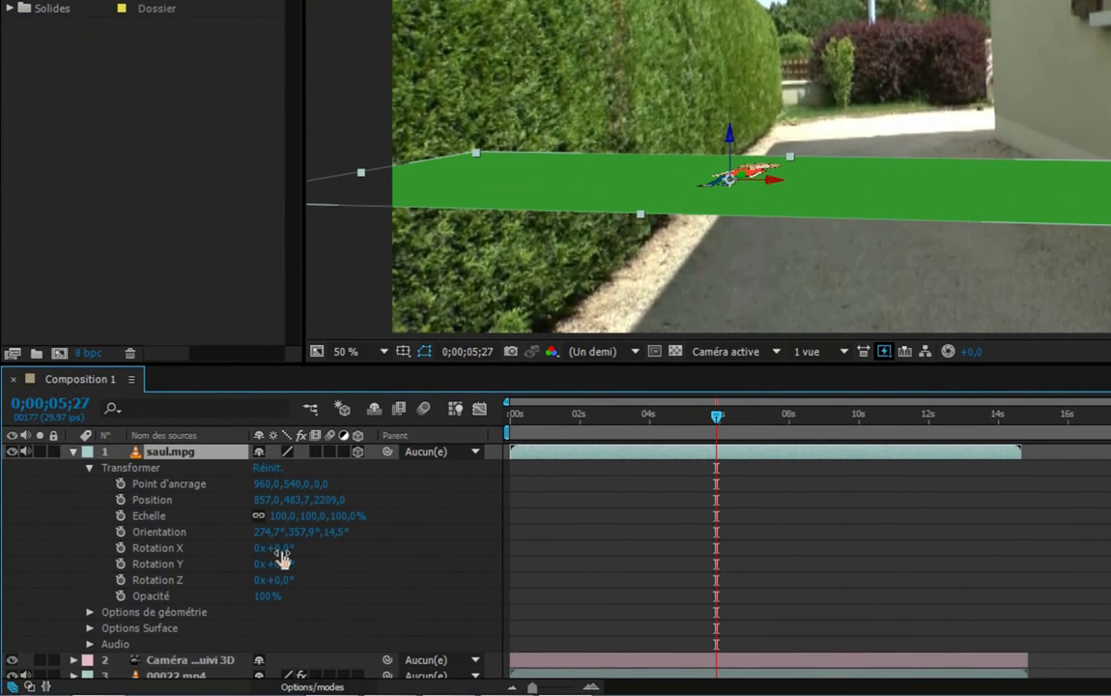
left_click(285, 548)
key("Return")
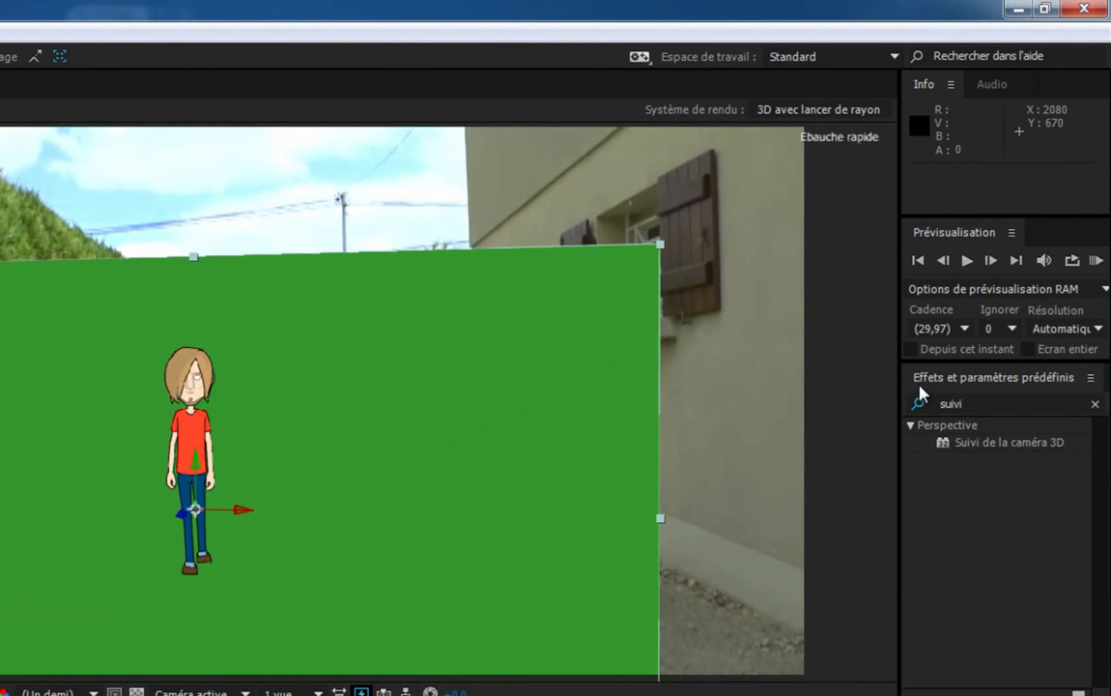
Search the effects and presets for "keylight"
left_click(980, 402)
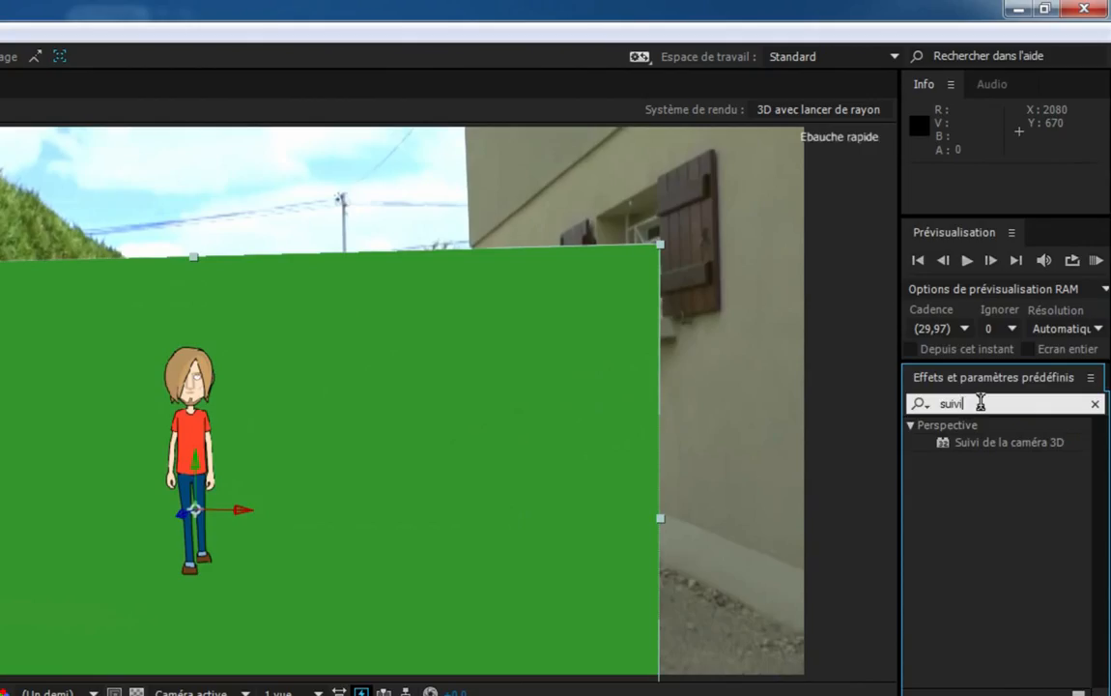
key("BackSpace")
key("BackSpace")
key("BackSpace")
key("BackSpace")
key("BackSpace")
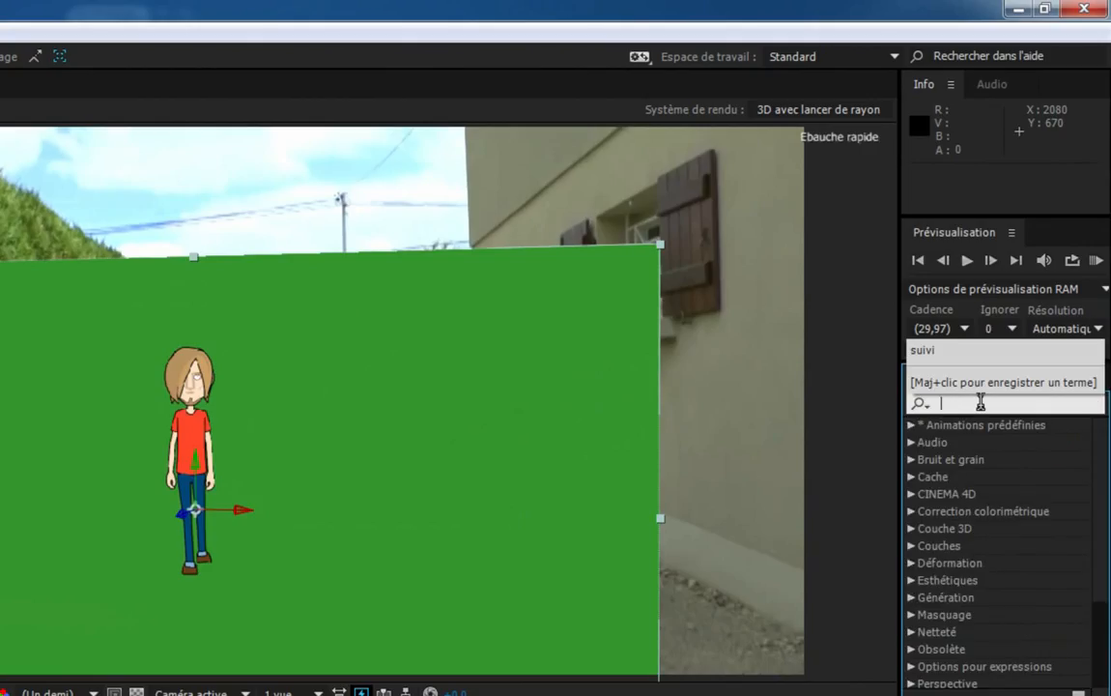
type("keuli")
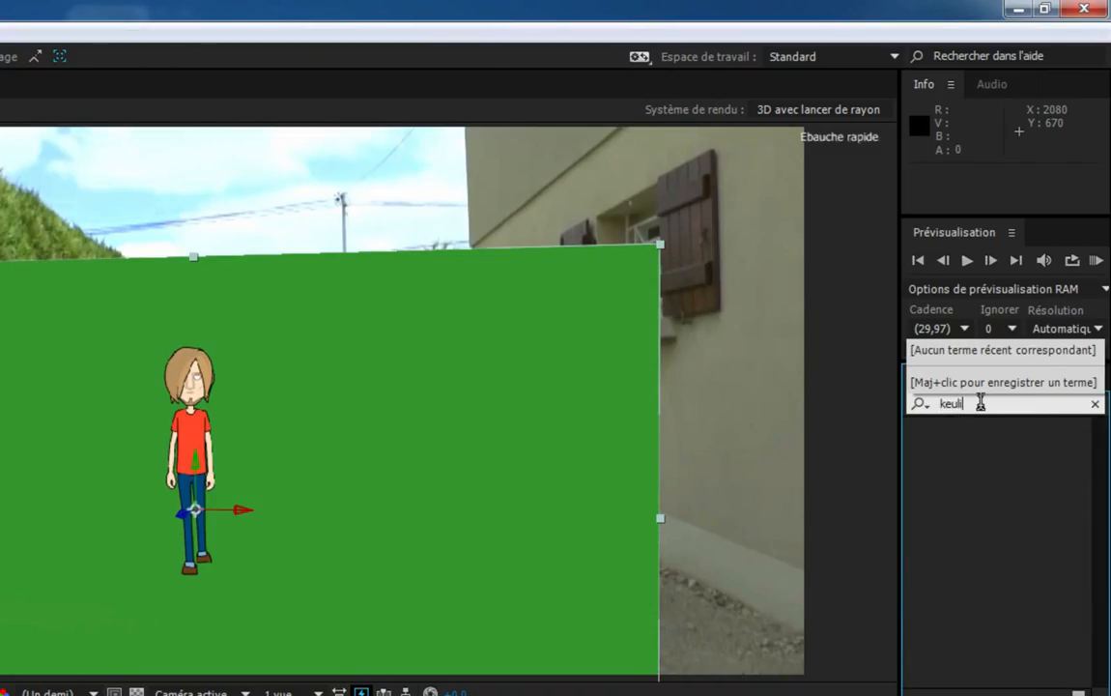
key("BackSpace")
key("BackSpace")
key("BackSpace")
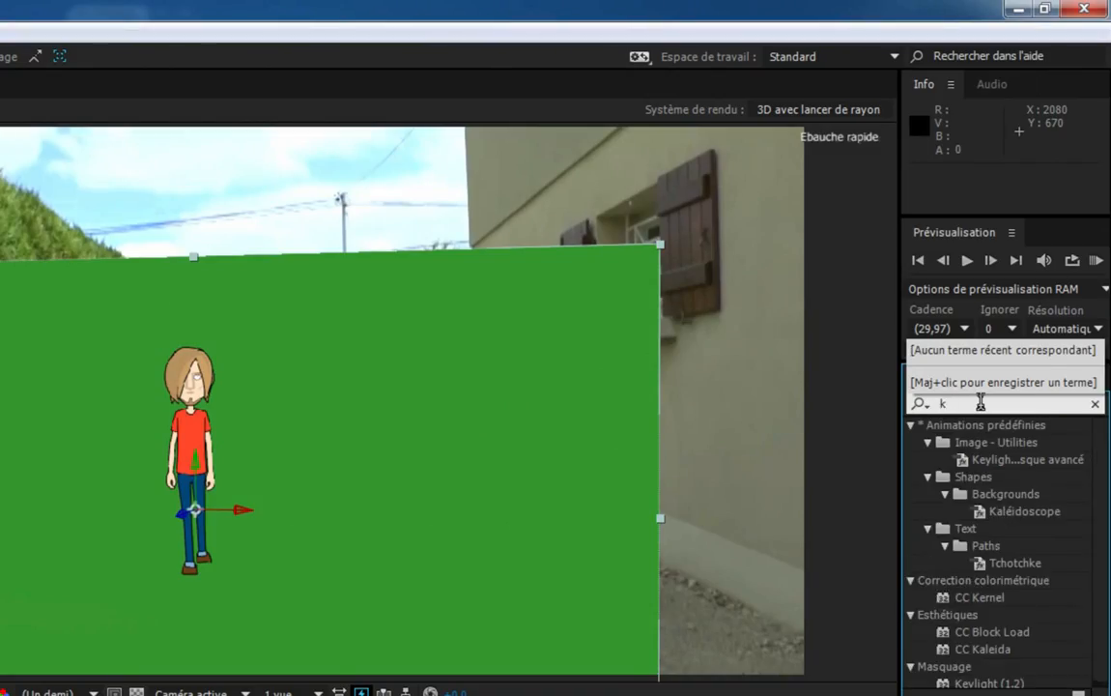
type("eylight")
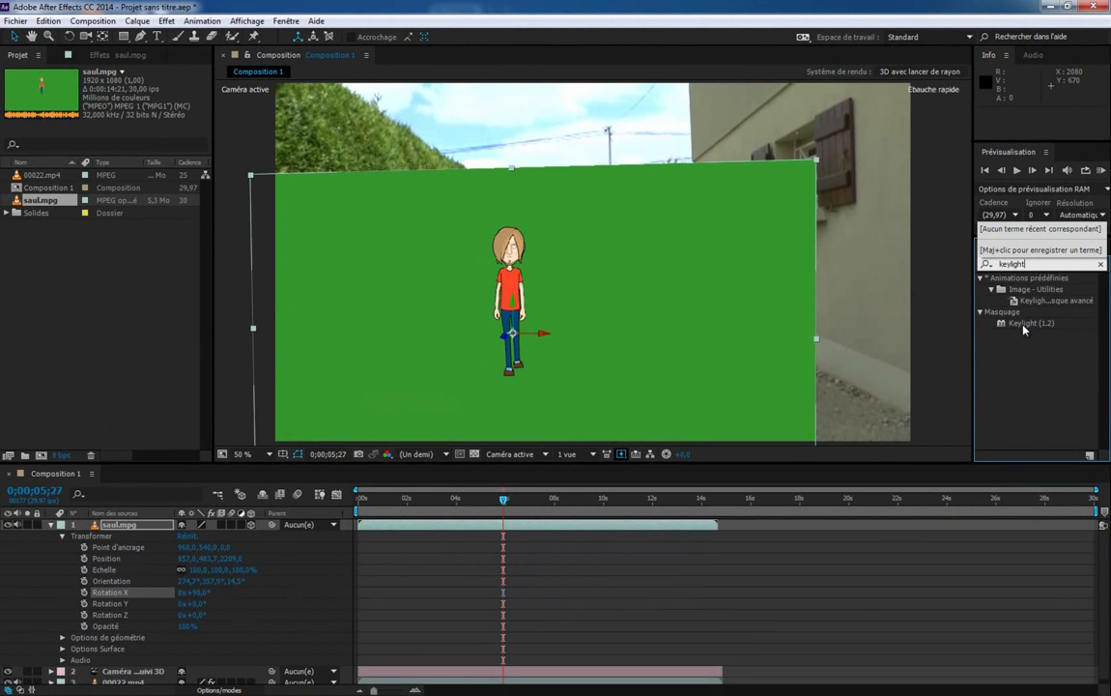
Apply Keylight (1.2) to saul.mpg and sample the green background as its Screen Colour
left_click_drag(1024, 329, 515, 530)
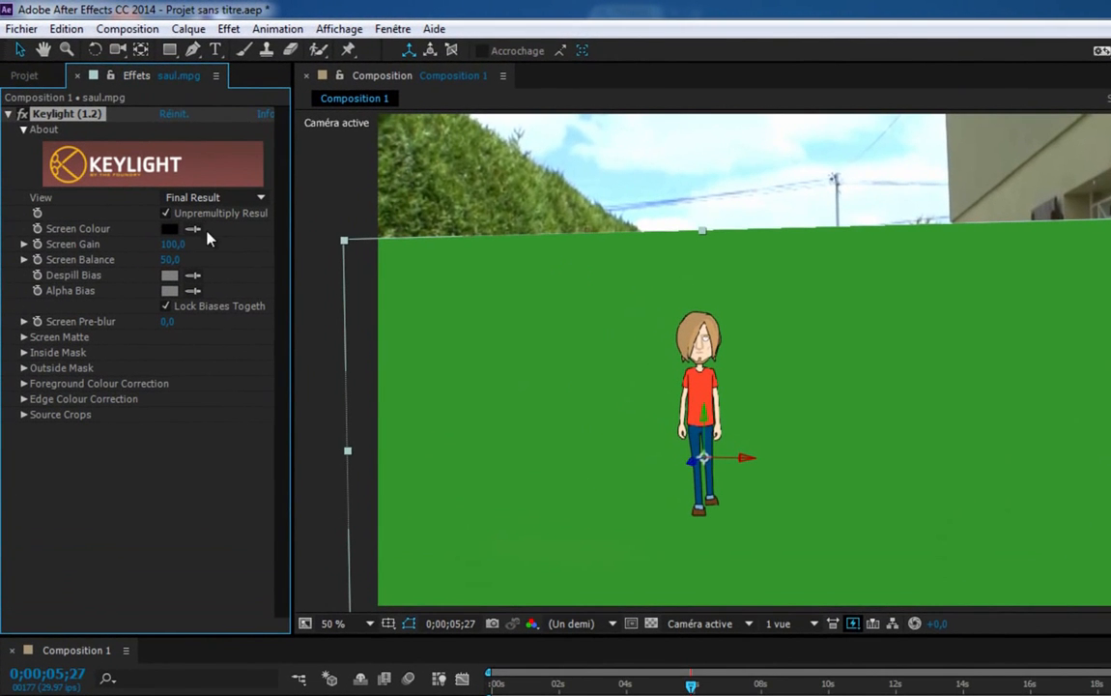
left_click(194, 230)
left_click(547, 317)
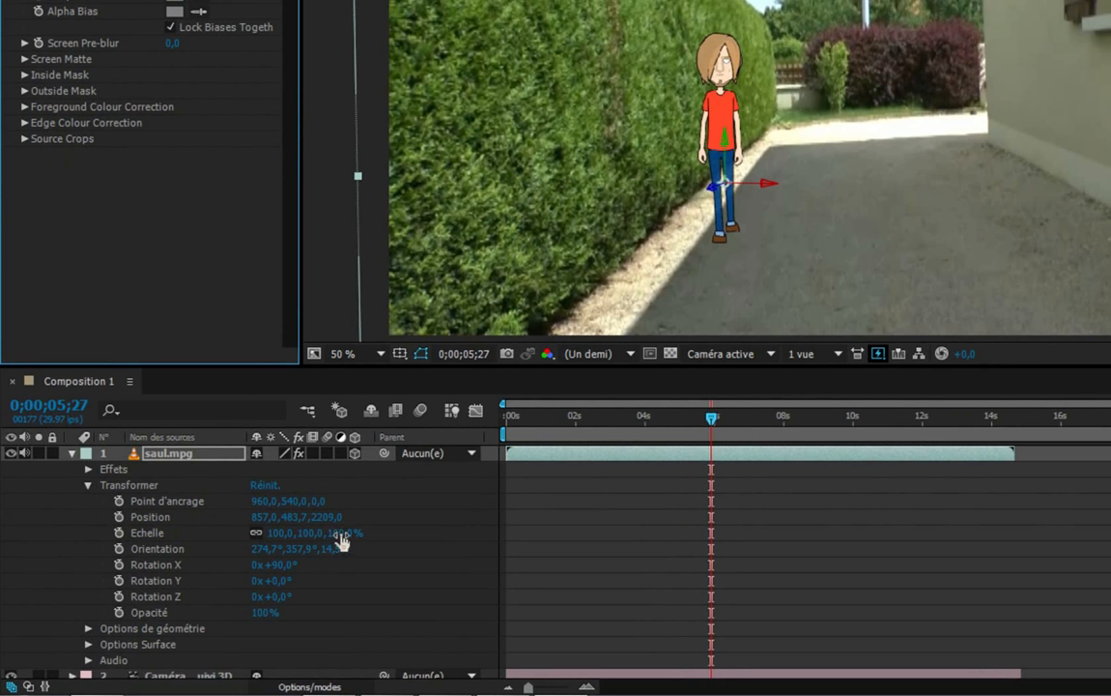
Scale the saul.mpg layer uniformly to 148 %
left_click_drag(341, 528, 390, 529)
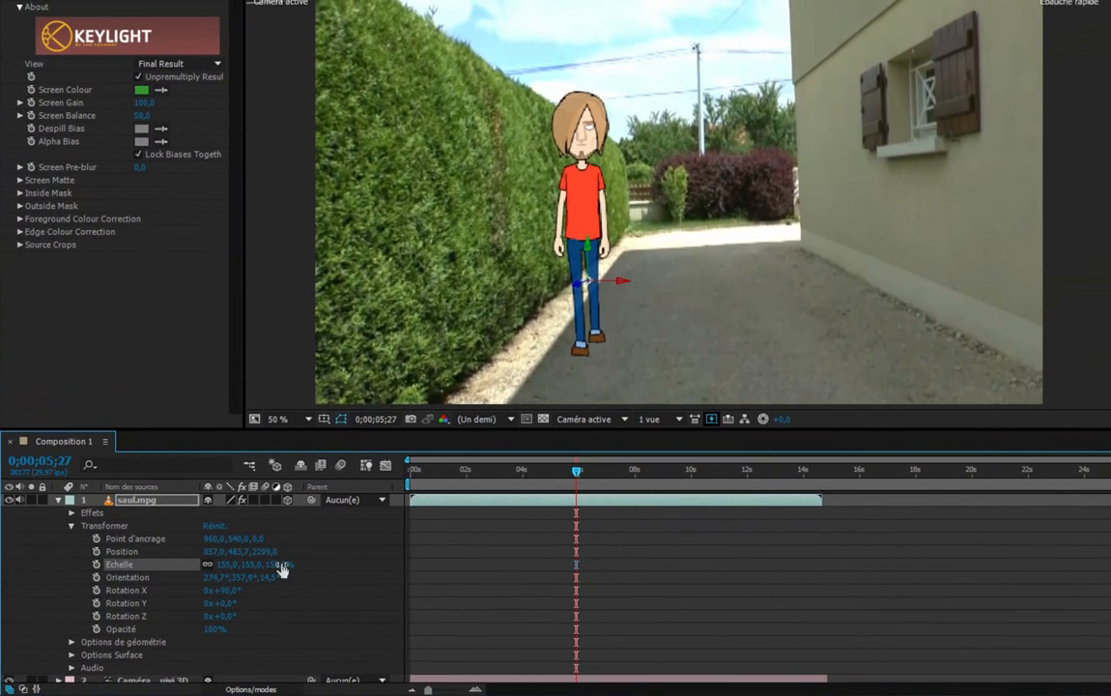
left_click_drag(349, 533, 342, 533)
Play the composition from its first frame, stop the preview and return to 0;00;00;00
key("Home")
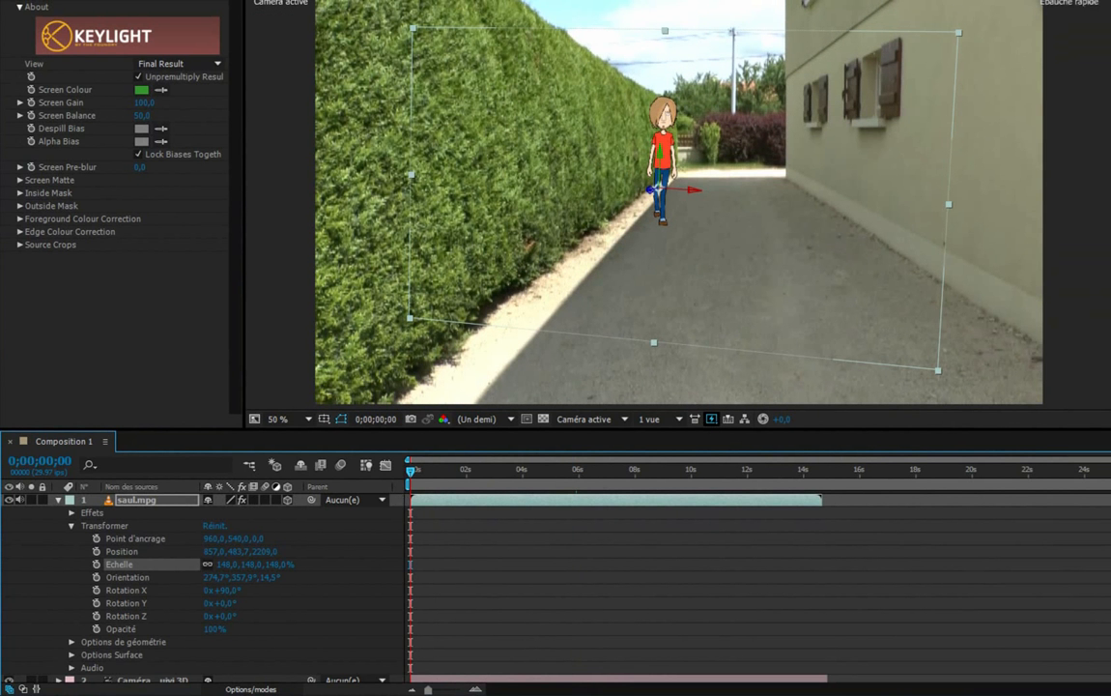
key("space")
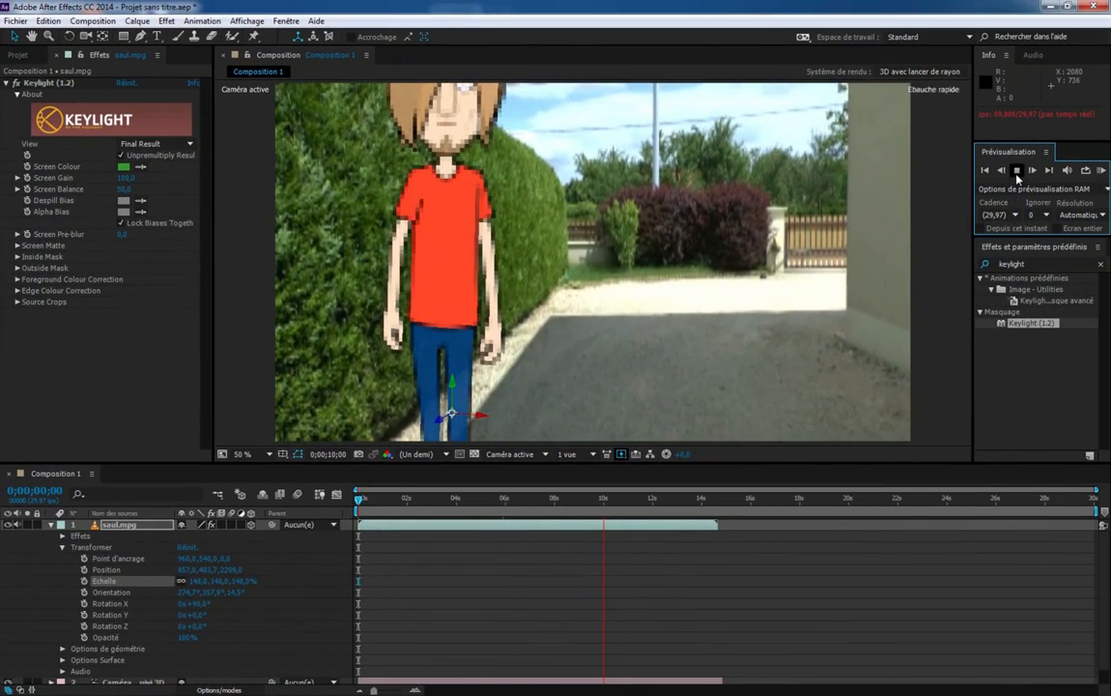
left_click(1016, 171)
left_click_drag(604, 500, 357, 563)
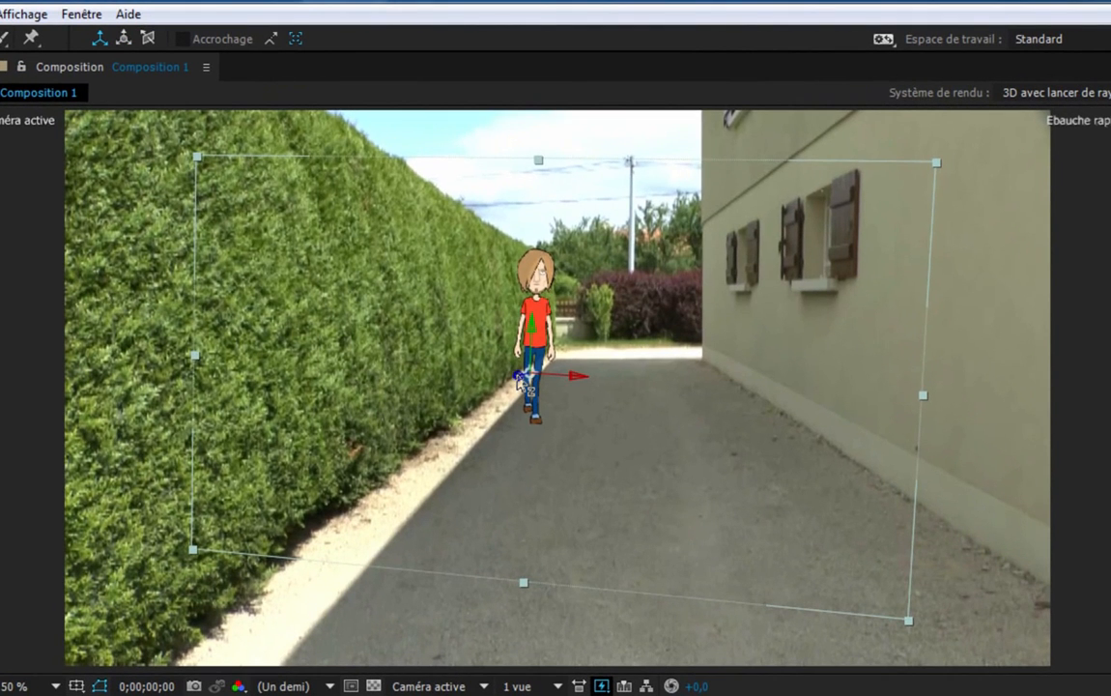
Move saul.mpg to the far end of the driveway at about 1018,4, 311,0, 4386,1 and set a first Position keyframe there
left_click_drag(518, 382, 1014, 19)
left_click_drag(599, 367, 1021, 98)
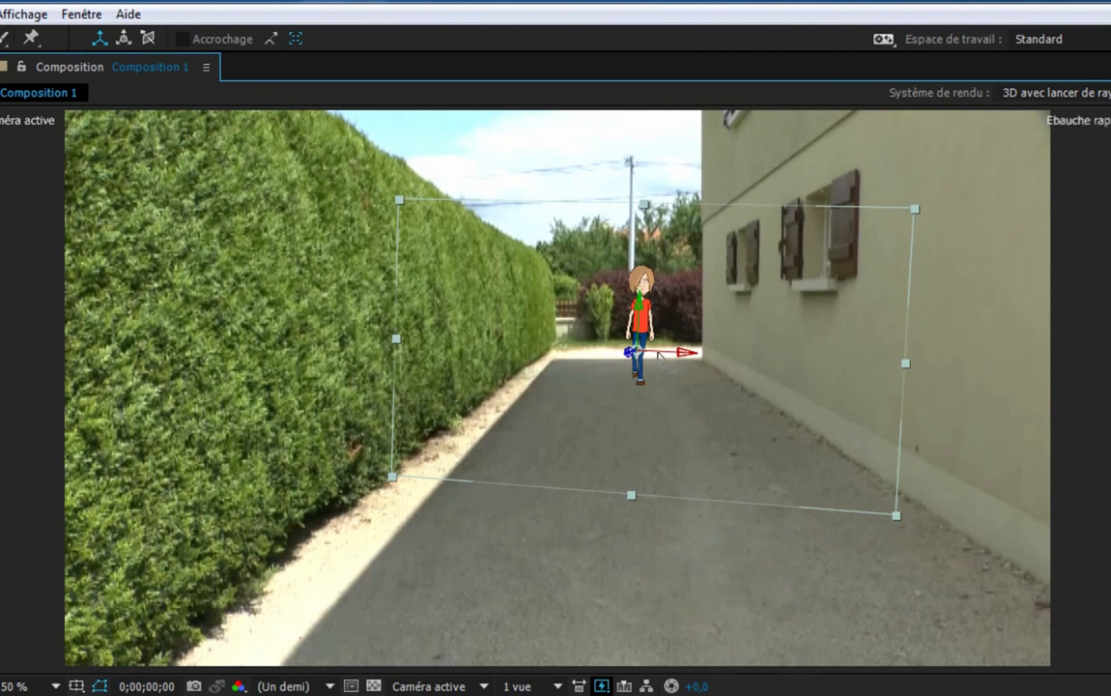
left_click_drag(681, 354, 491, 369)
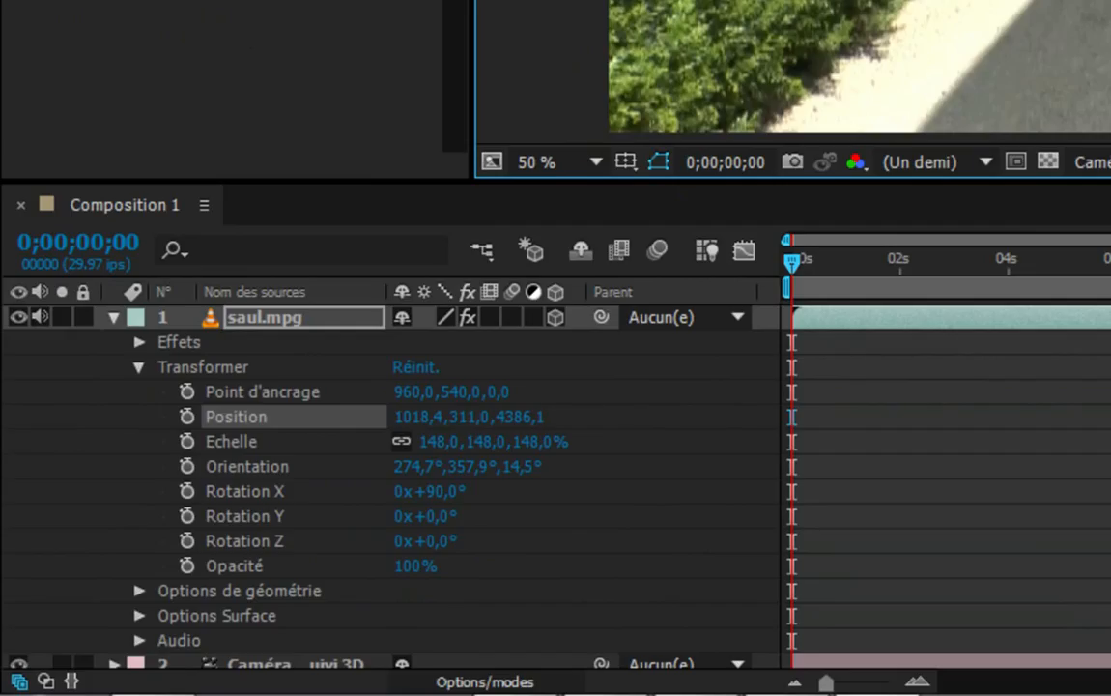
left_click(188, 419)
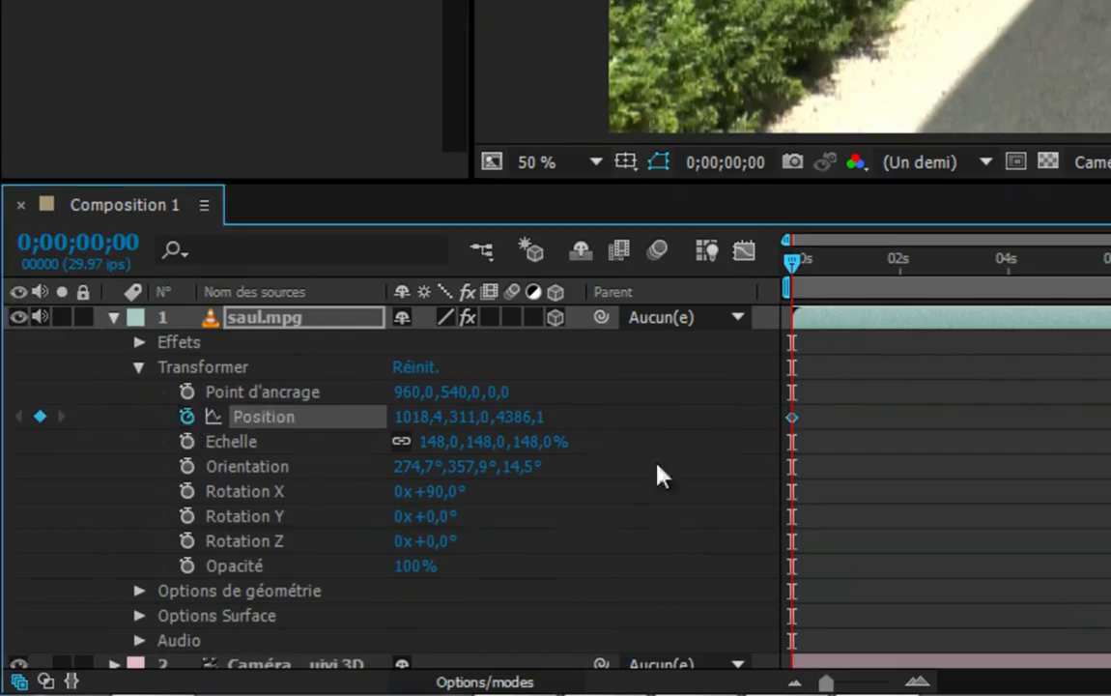
At 0;00;04;24, bring saul.mpg closer along the hedge to about 761,1, 541,0, 1468,6 as a second Position keyframe
mouse_move(791, 416)
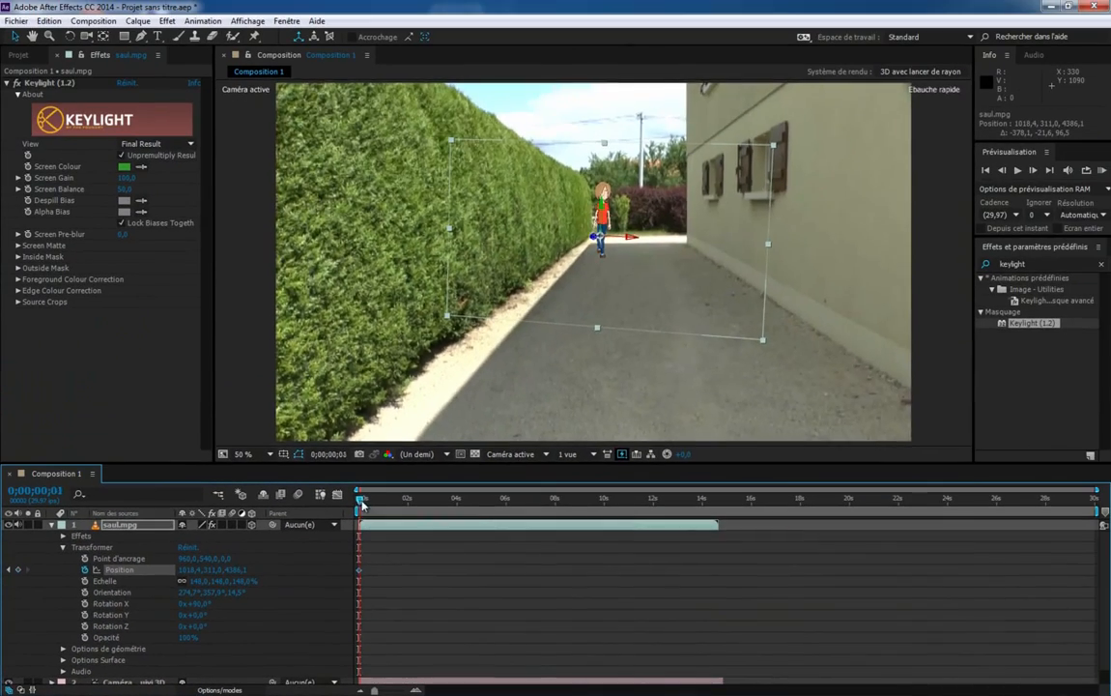
left_click_drag(794, 262, 857, 285)
left_click_drag(387, 509, 479, 510)
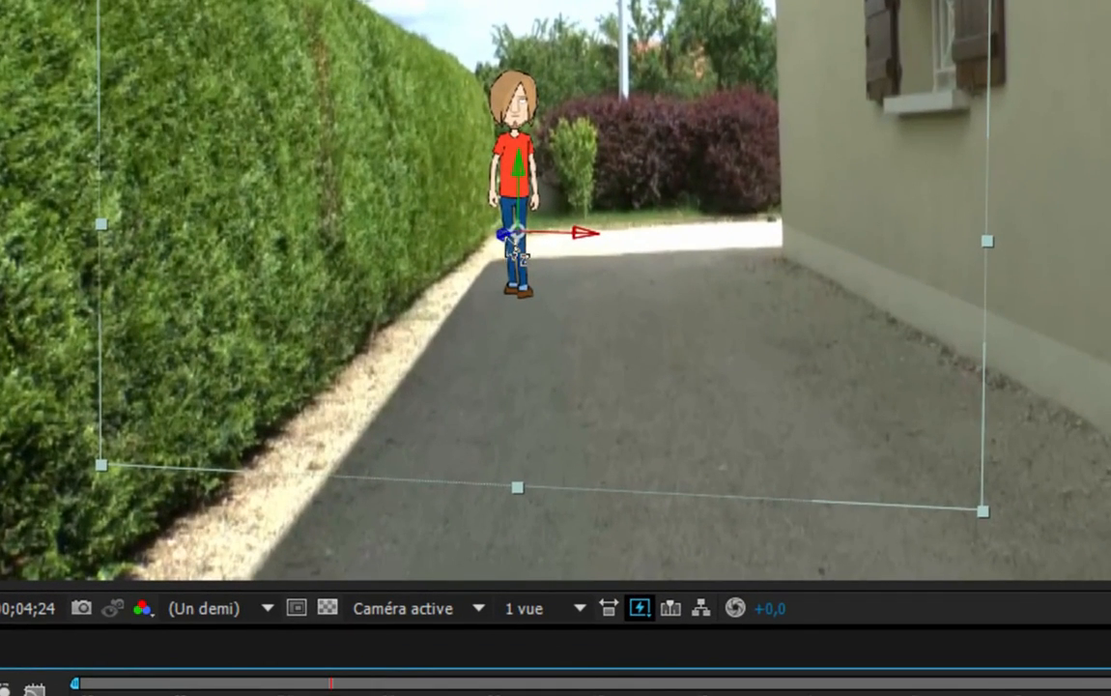
left_click_drag(560, 278, 391, 413)
left_click_drag(155, 521, 189, 274)
left_click_drag(261, 292, 471, 437)
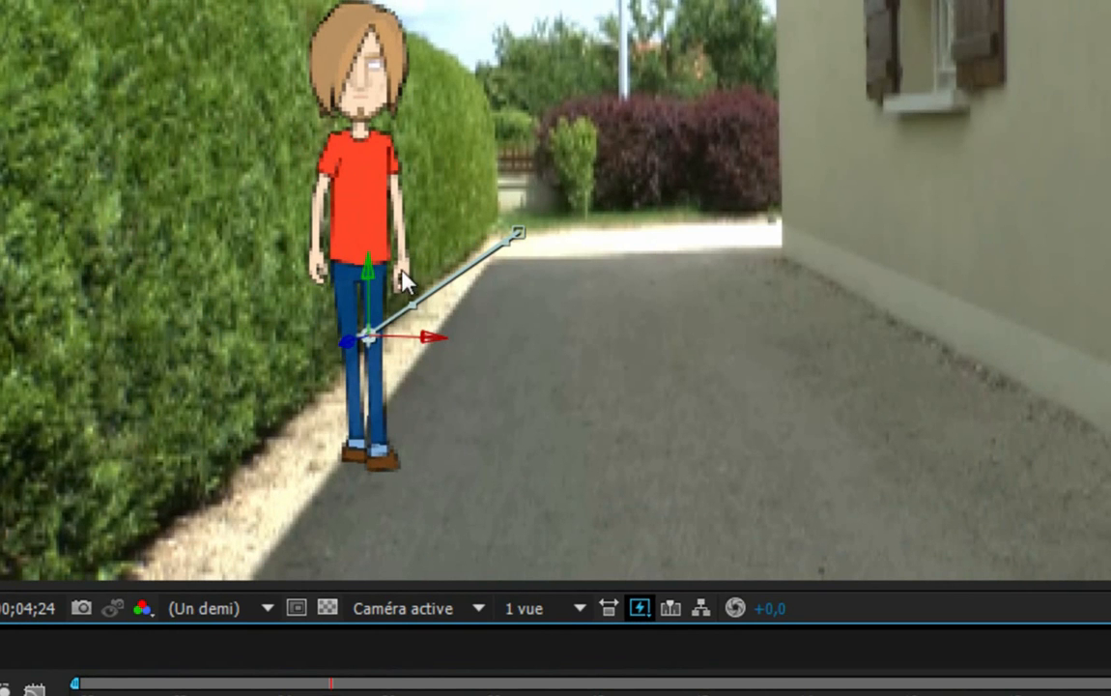
left_click_drag(350, 341, 266, 425)
left_click_drag(353, 365, 405, 384)
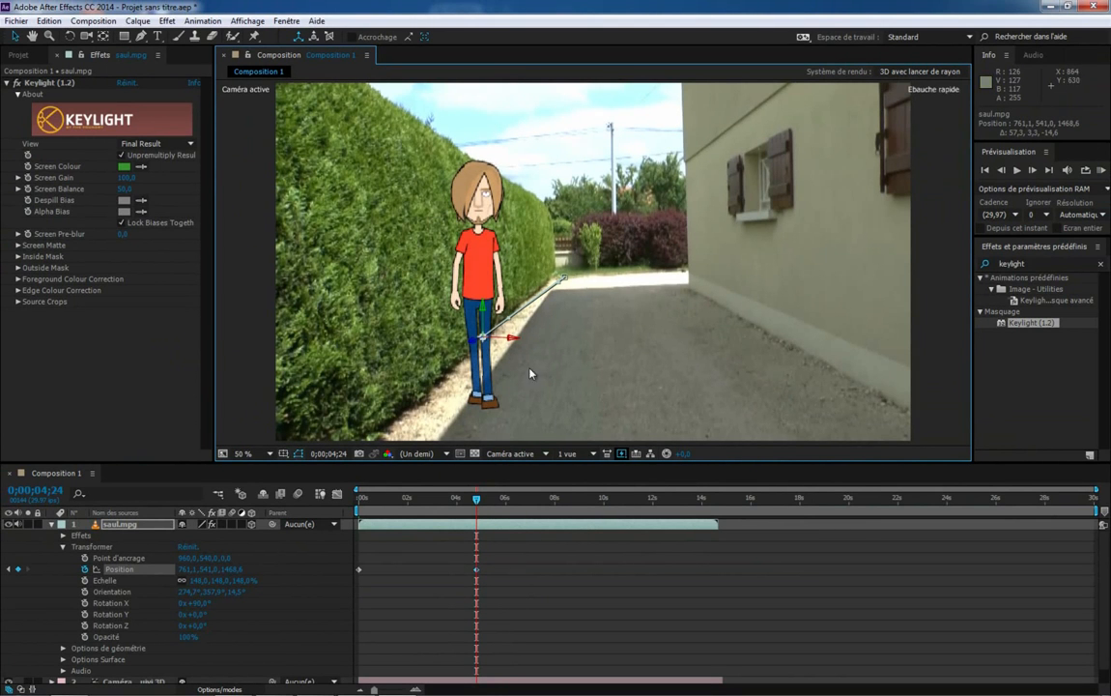
Return to the first frame and shift the second Position keyframe of saul.mpg to about 8 seconds
left_click_drag(476, 503, 359, 566)
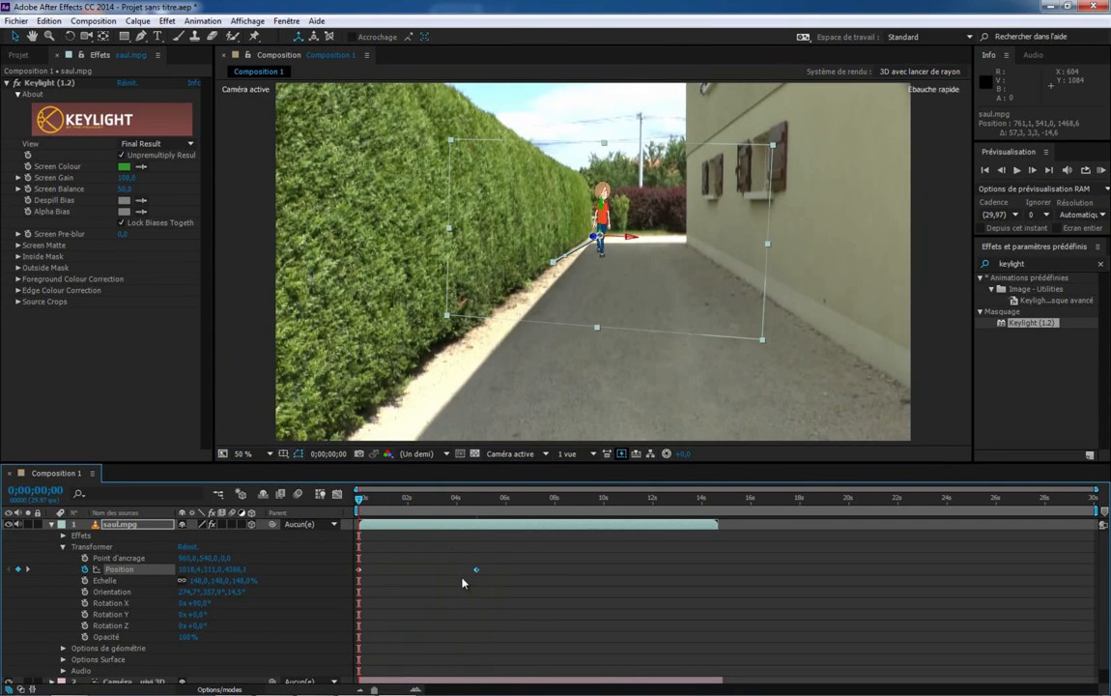
left_click_drag(475, 570, 498, 571)
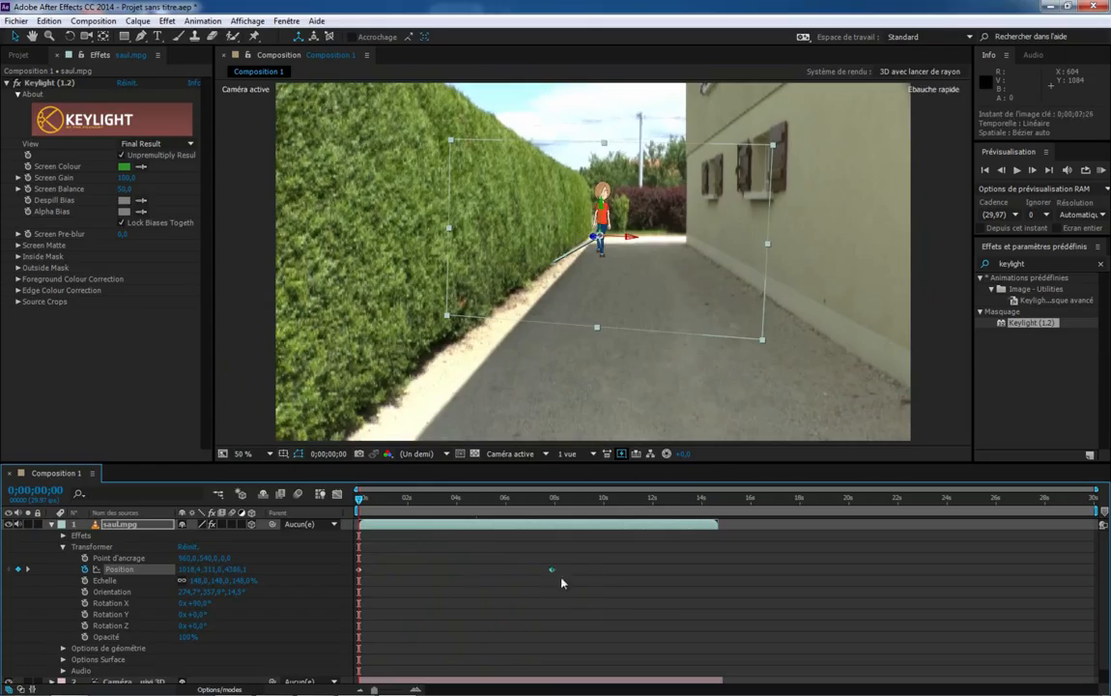
left_click(558, 262)
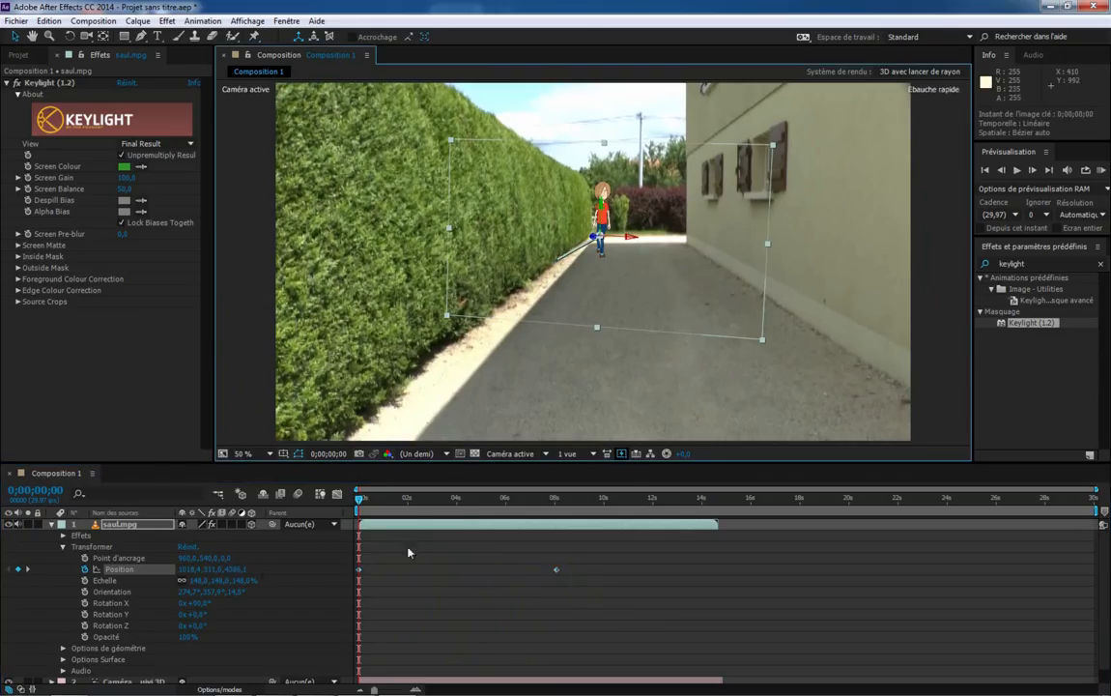
At 0;00;06;13, reposition saul.mpg to about 611,3, 593,8, 2062,7, adding an intermediate Position keyframe along the driveway's edge
left_click_drag(357, 500, 518, 522)
left_click_drag(503, 340, 329, 481)
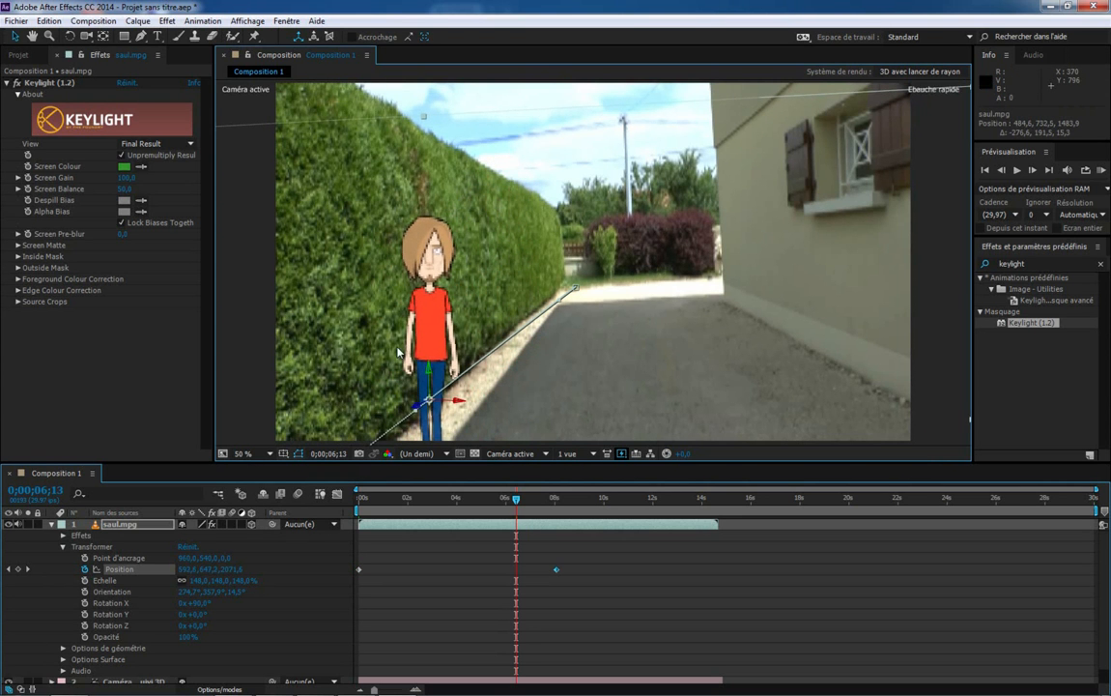
mouse_move(429, 371)
left_mouse_down()
mouse_move(414, 327)
mouse_move(413, 365)
mouse_move(426, 380)
left_mouse_up()
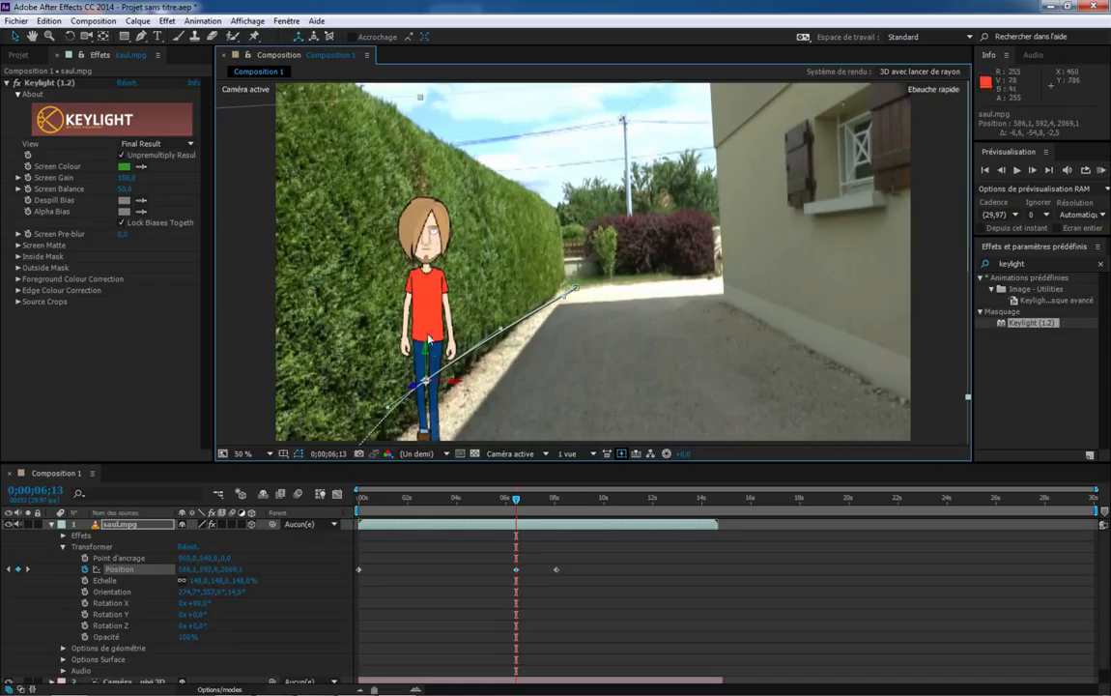
left_click_drag(457, 384, 468, 389)
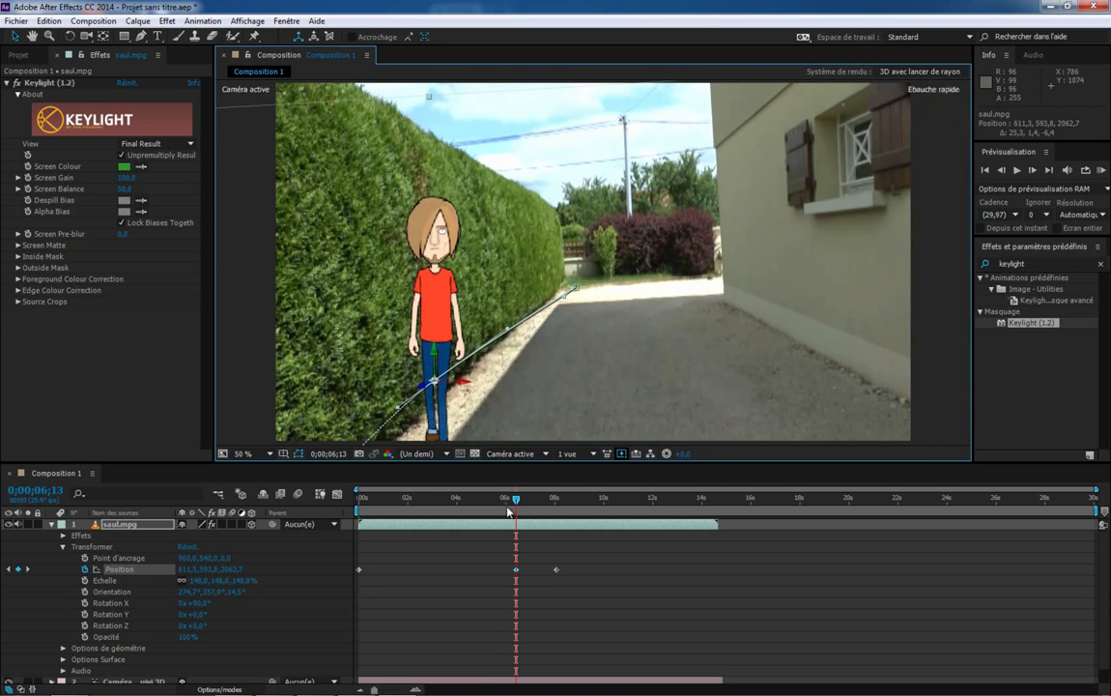
Animate the scale of saul.mpg with a keyframe at the first frame and a 236% keyframe at 0;00;06;29
left_click_drag(517, 504, 351, 556)
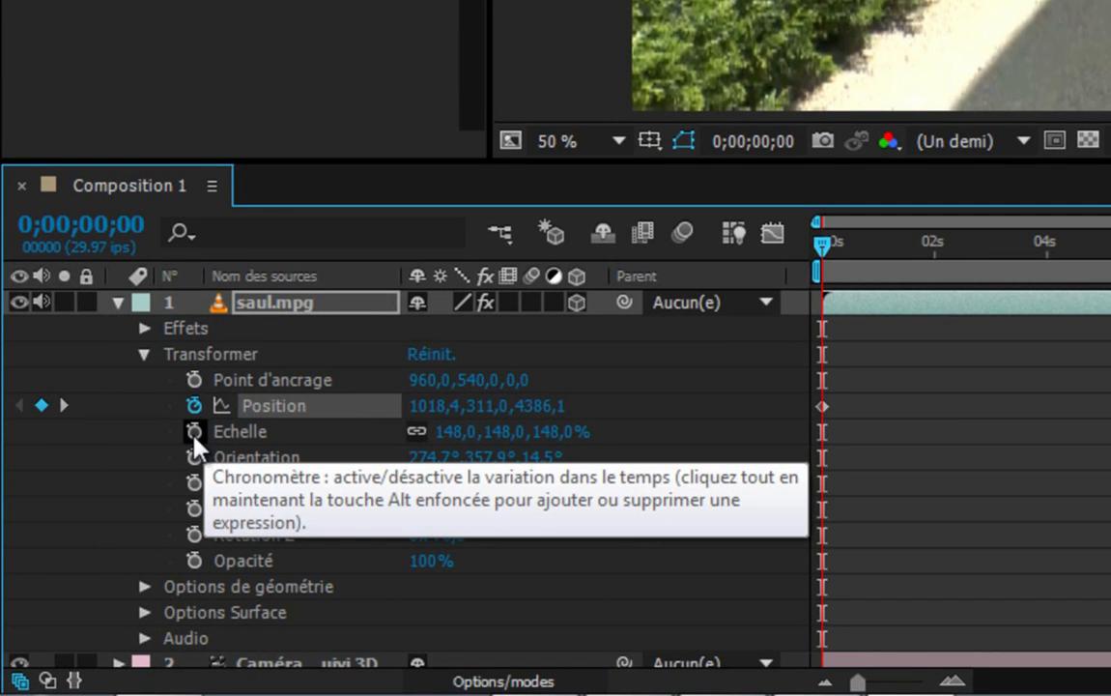
left_click(192, 435)
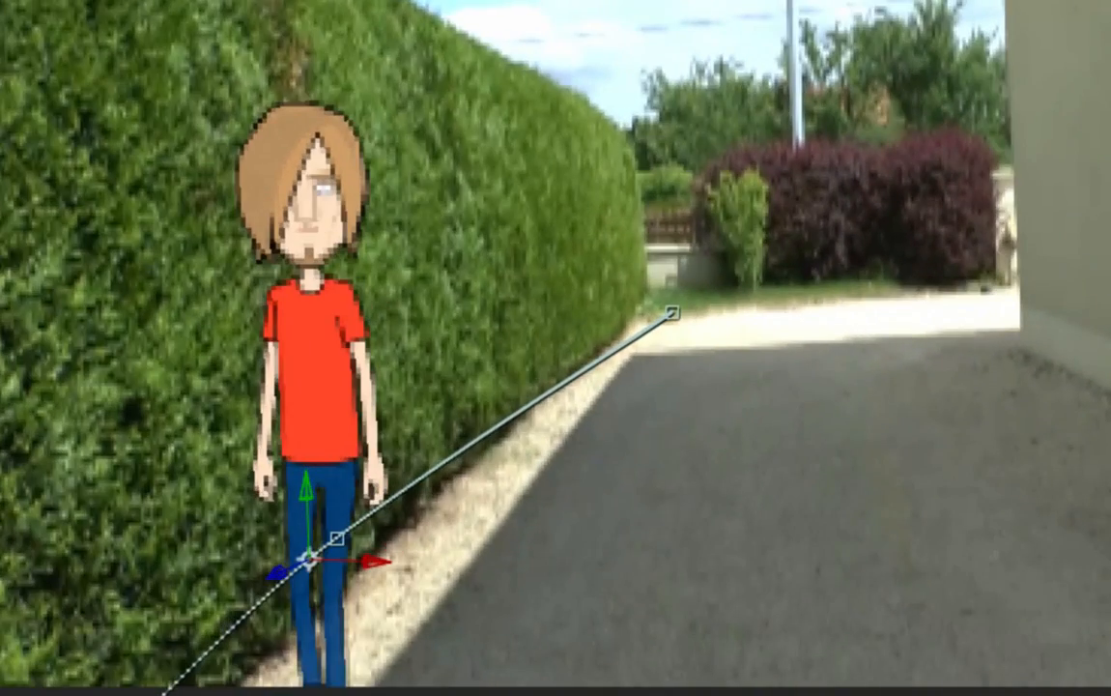
left_click_drag(768, 663, 797, 662)
key("Page_Up")
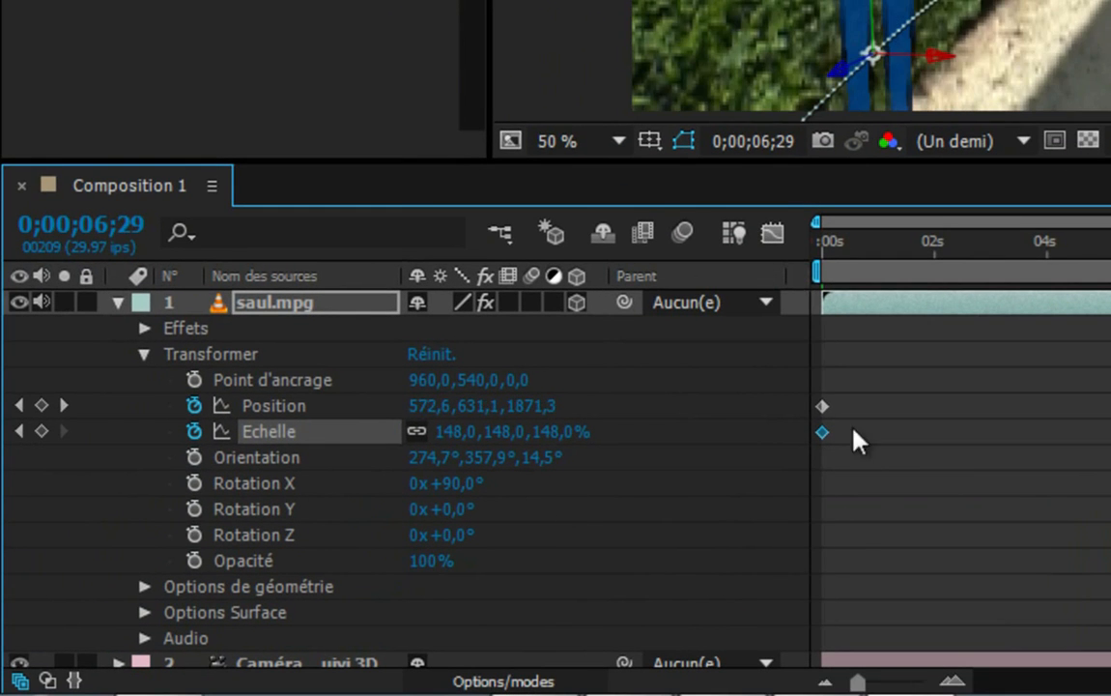
left_click_drag(565, 434, 736, 469)
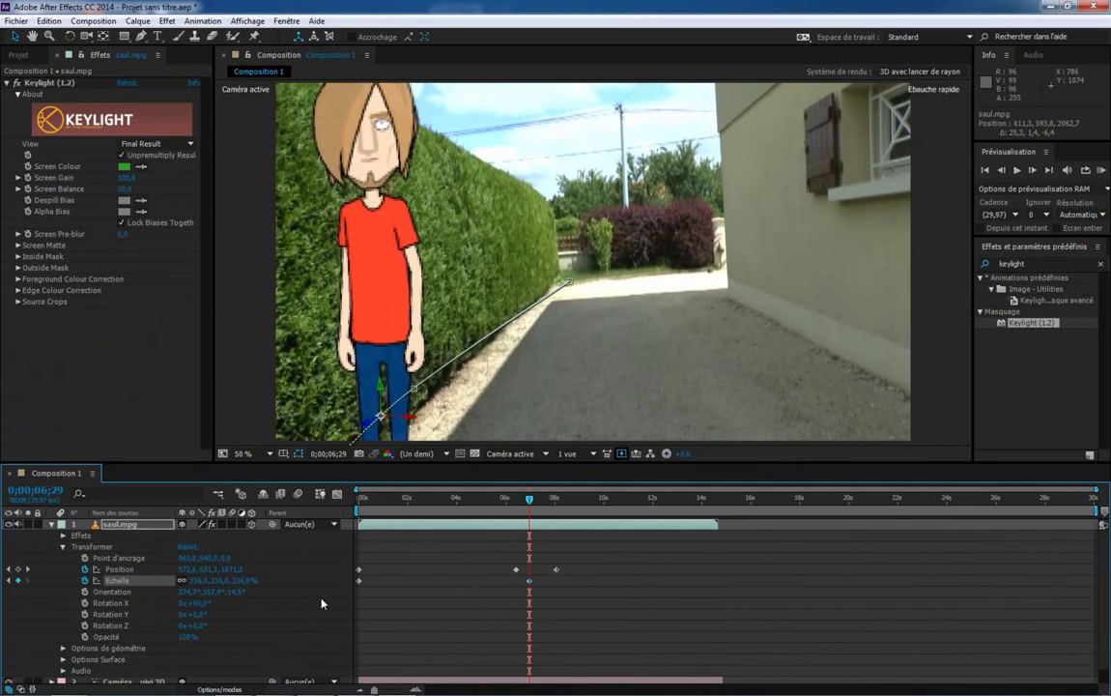
Play back the character's position and scale animation from the first frame, and return to the start of the composition
left_click_drag(530, 504, 358, 578)
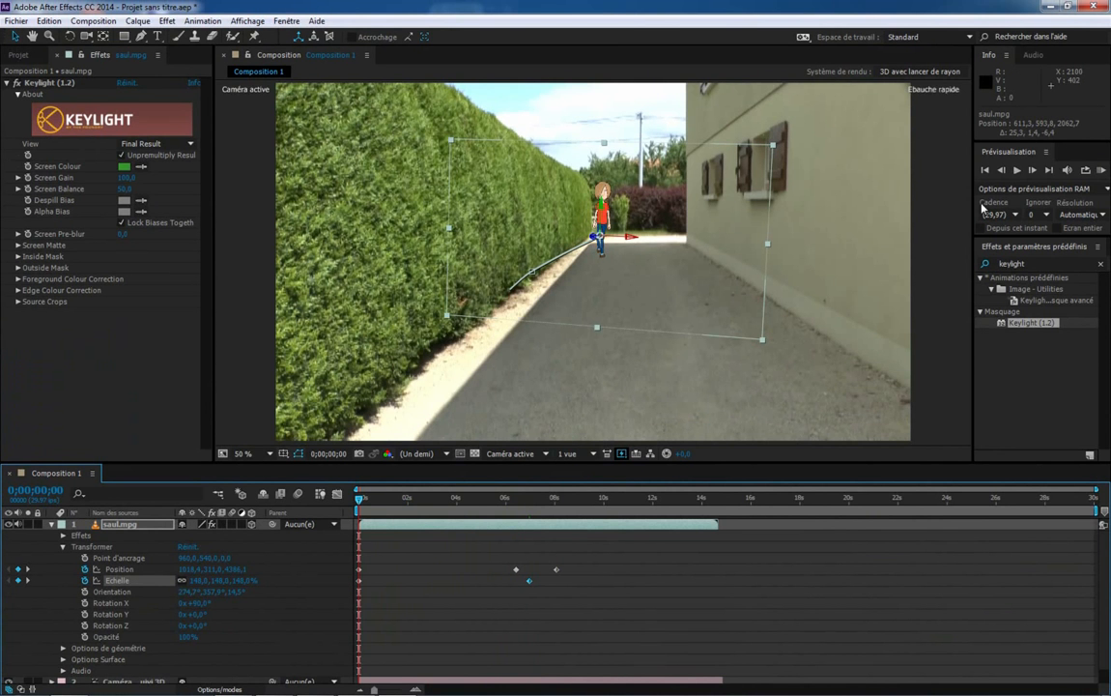
left_click(1016, 171)
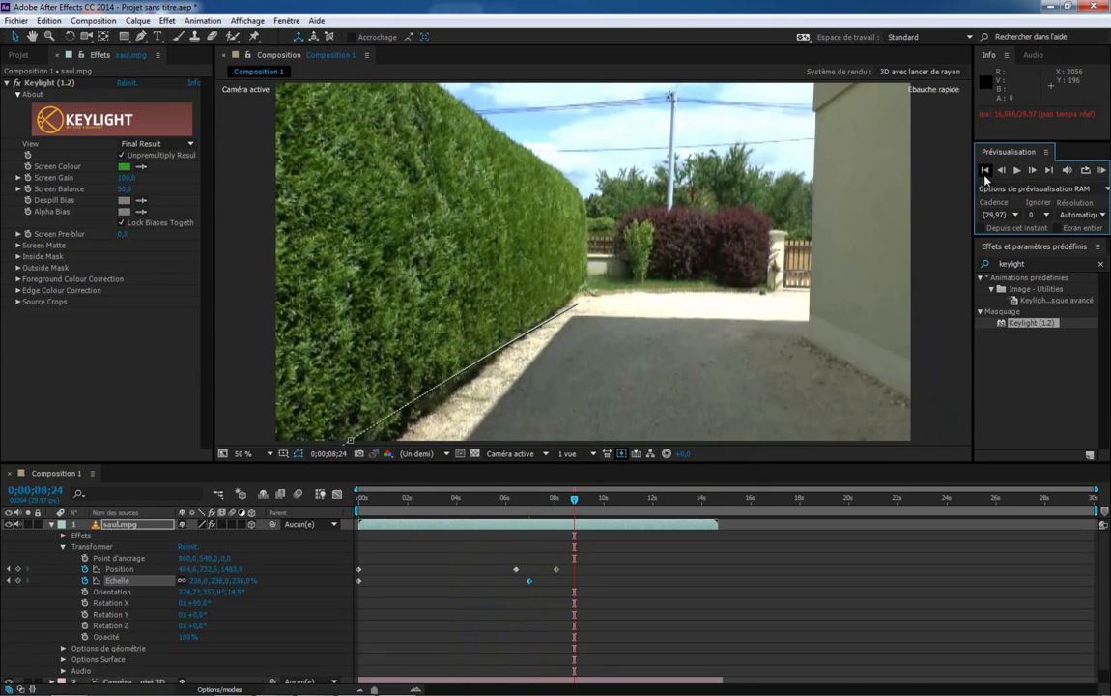
left_click(985, 171)
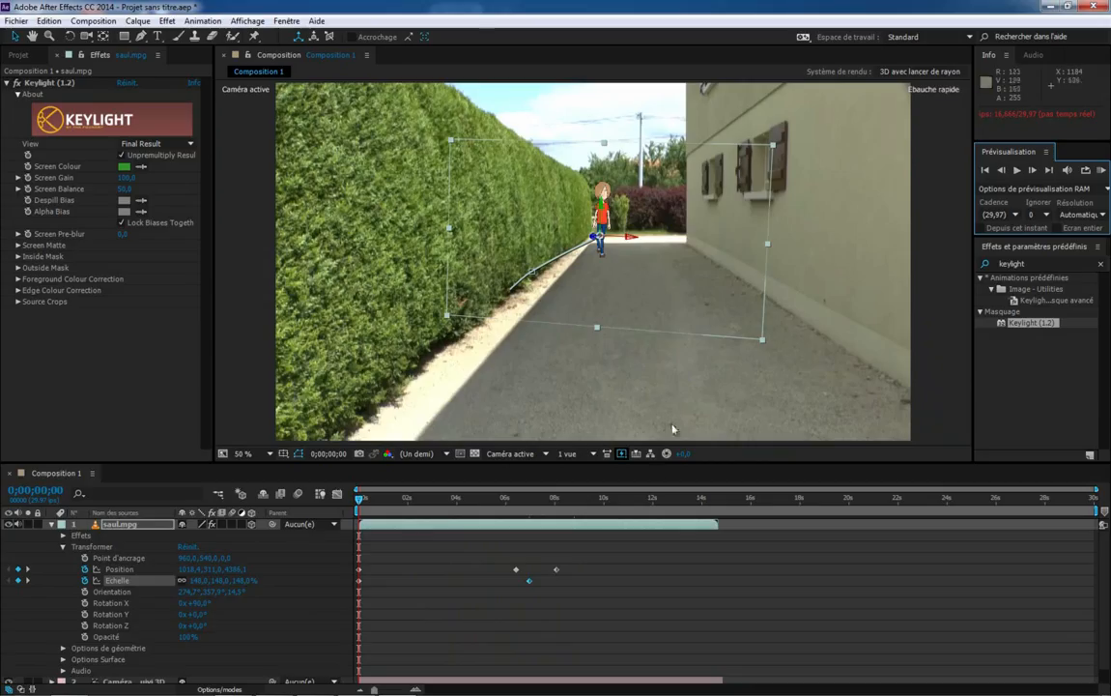
Collapse the saul.mpg layer's properties and review the layer commands available for 00022.mp4, leaving them unapplied
left_click(53, 525)
right_click(115, 547)
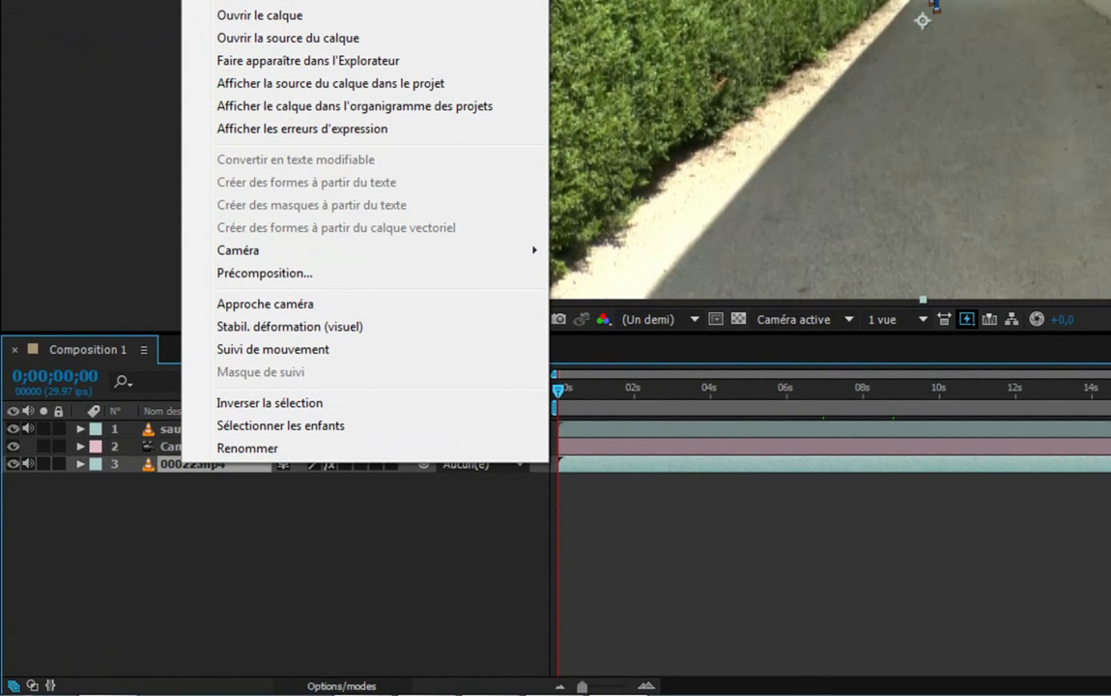
left_click(736, 611)
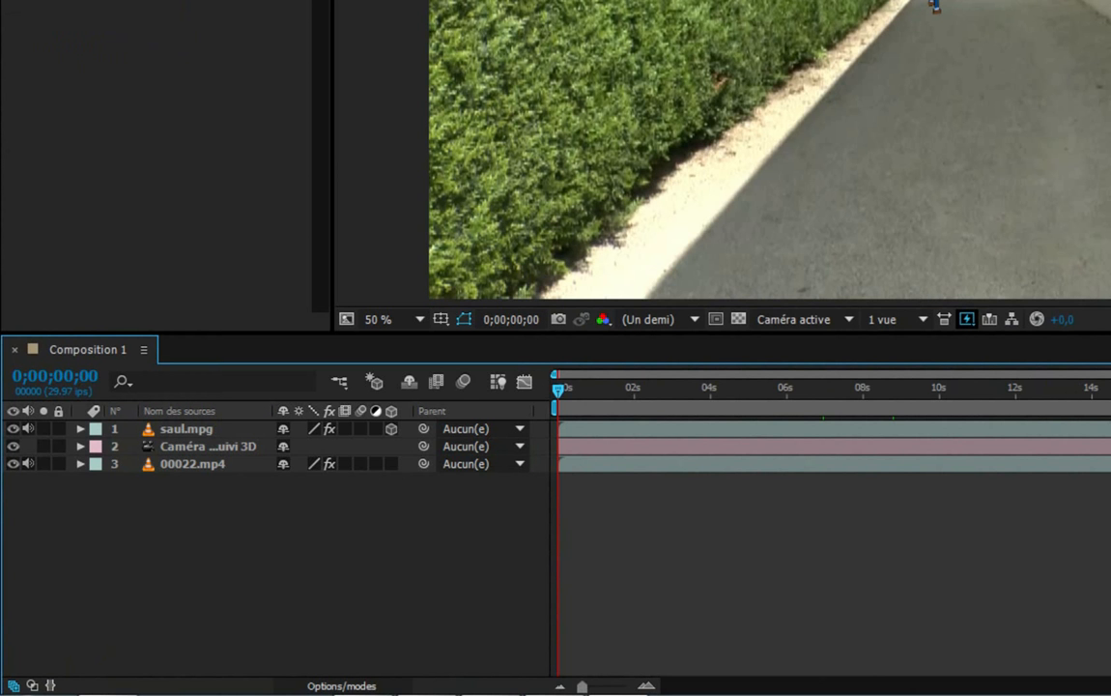